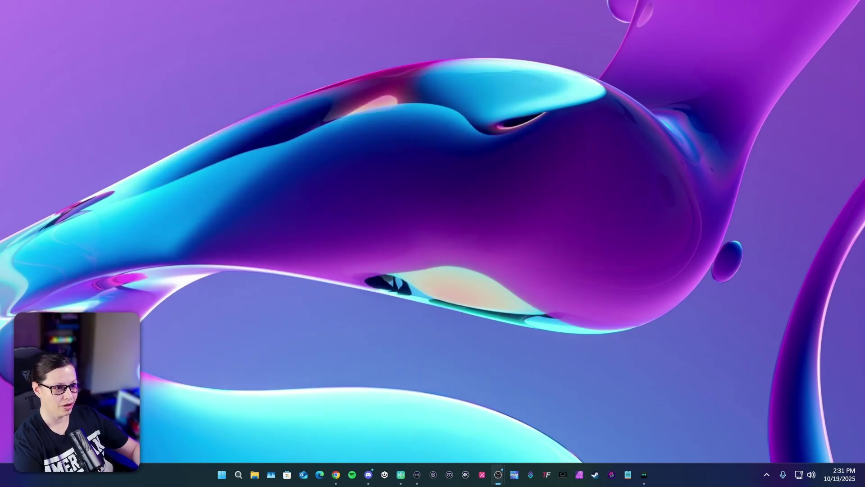
Open Voicemod and set the headphones output to Headset Earphone (CORSAIR VIRTUOSO XT Wireless Gaming Receiver)
click(645, 476)
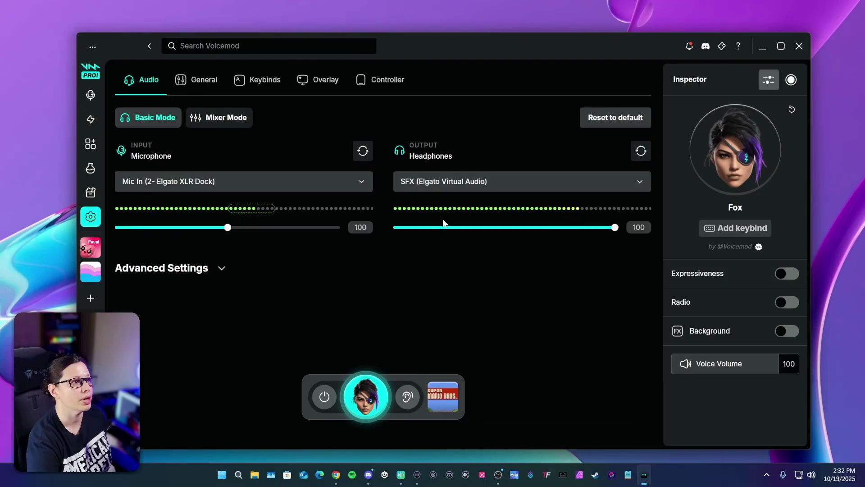
click(446, 189)
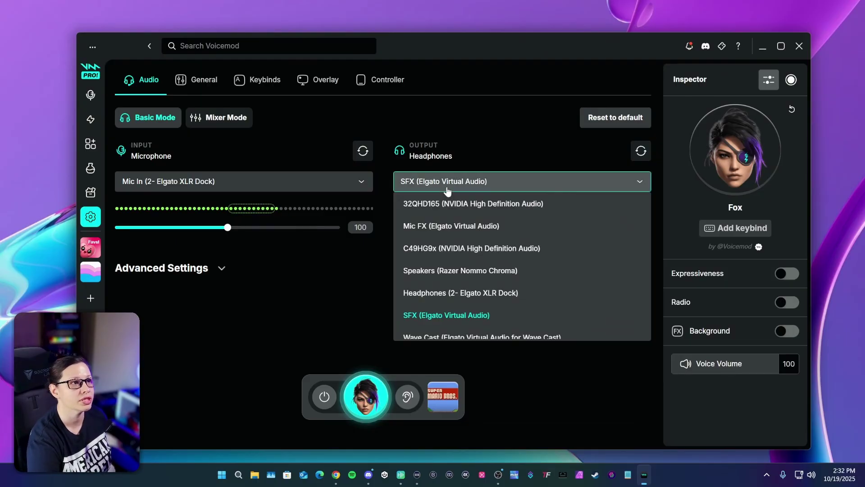
scroll(450, 322, down, 3)
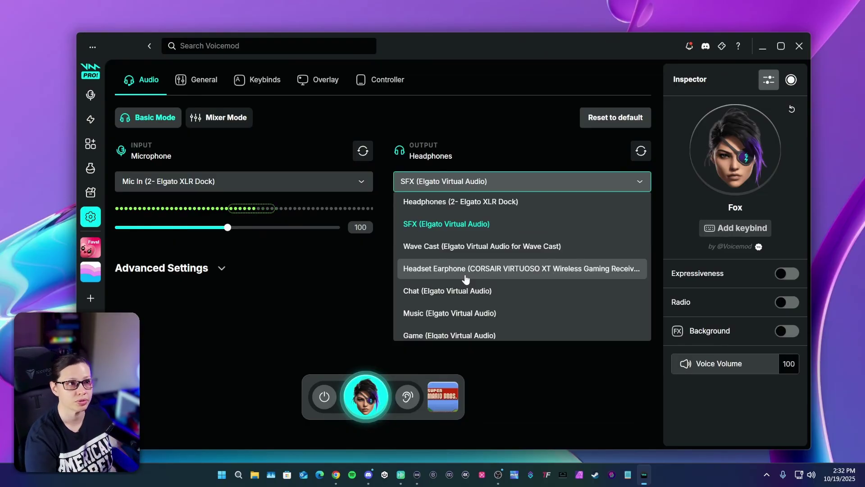
scroll(468, 266, up, 3)
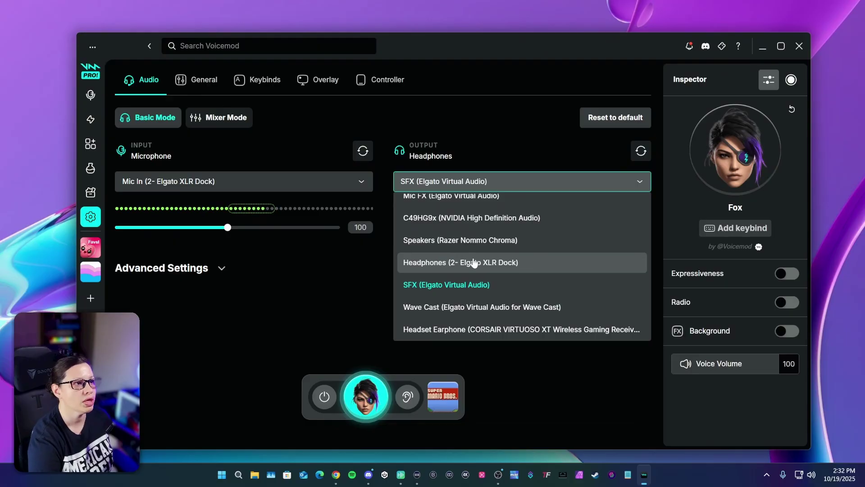
click(465, 329)
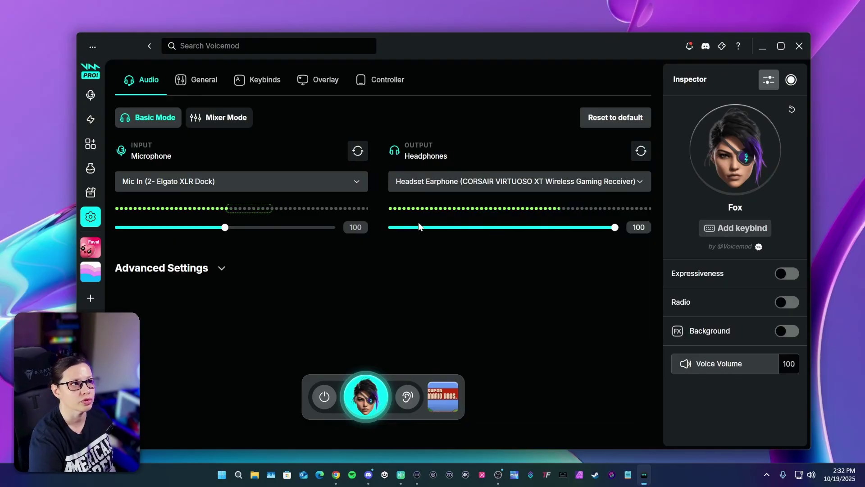
Switch to Wave Link, change the SFX channel's icon to the standard app icon, and remove that channel
click(402, 479)
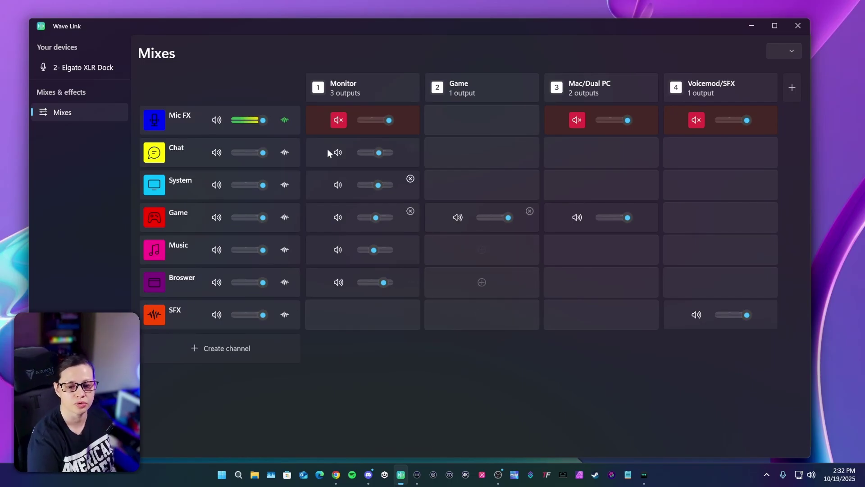
drag(314, 32, 390, 35)
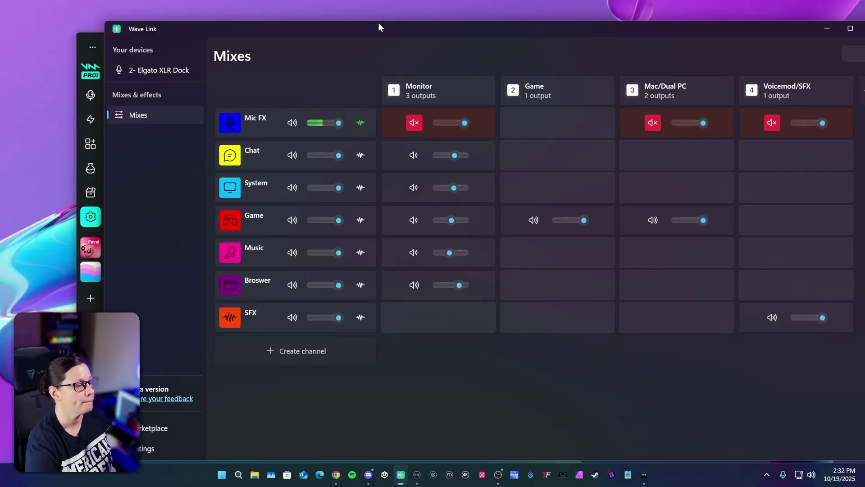
click(231, 318)
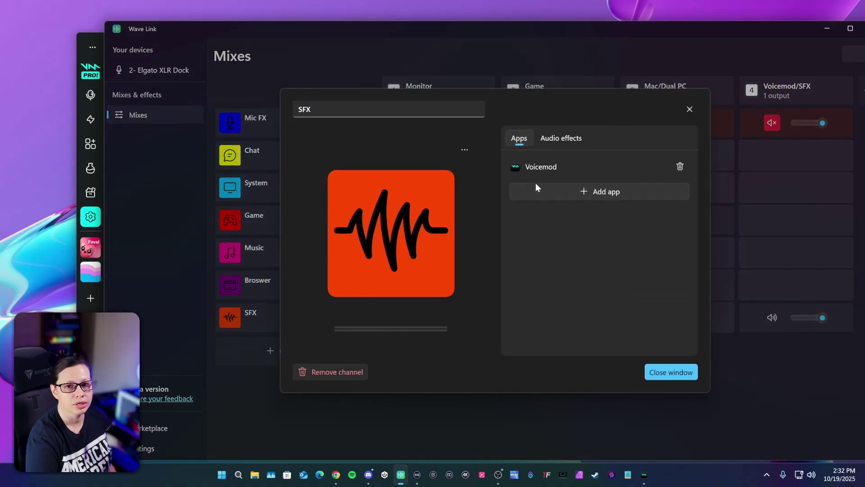
click(465, 149)
click(463, 192)
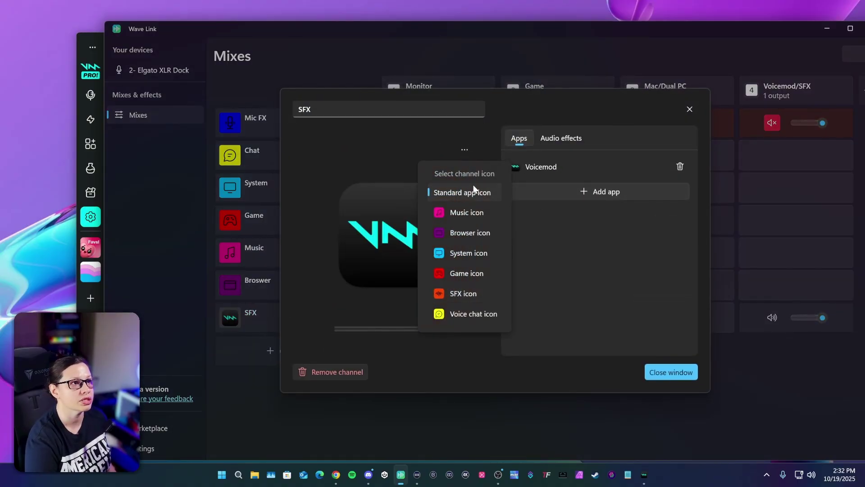
click(469, 351)
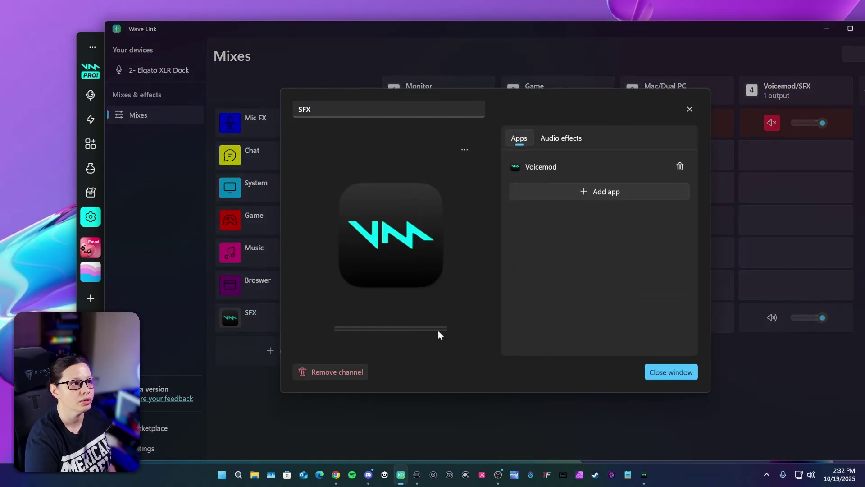
click(342, 373)
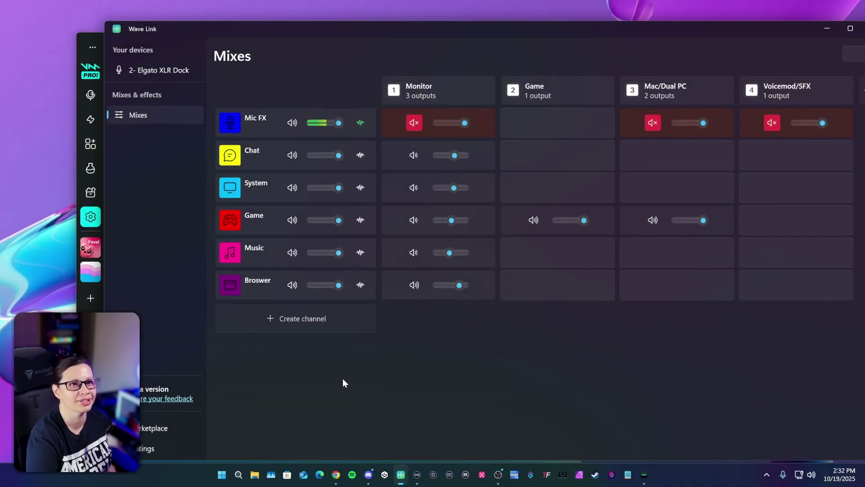
Create a new channel from the Voicemod app and rename it SFX
click(305, 324)
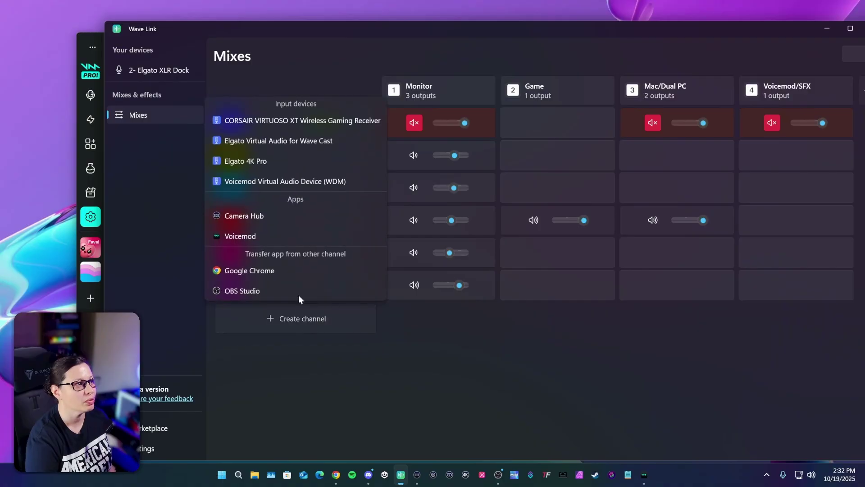
click(289, 237)
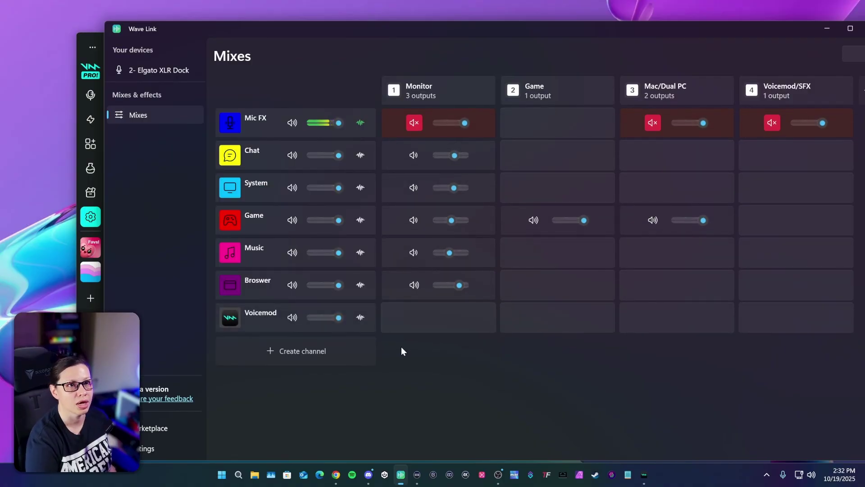
click(231, 317)
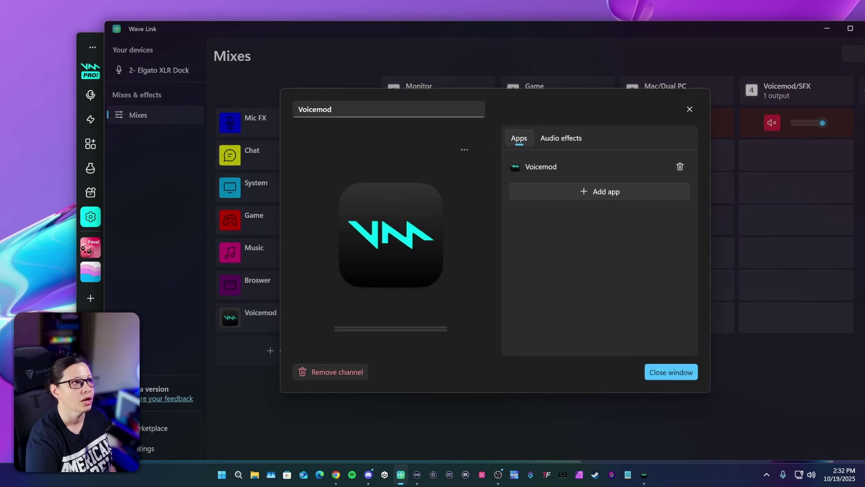
text(SFX)
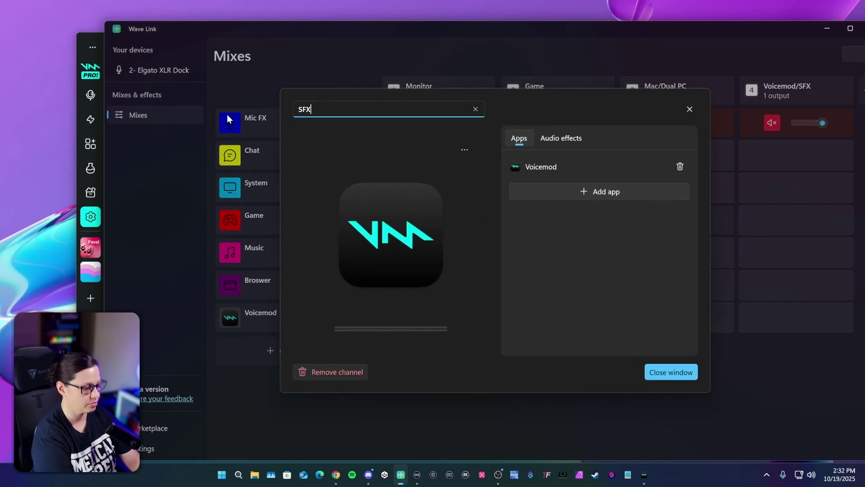
Give the new channel the SFX icon and close its settings
click(465, 150)
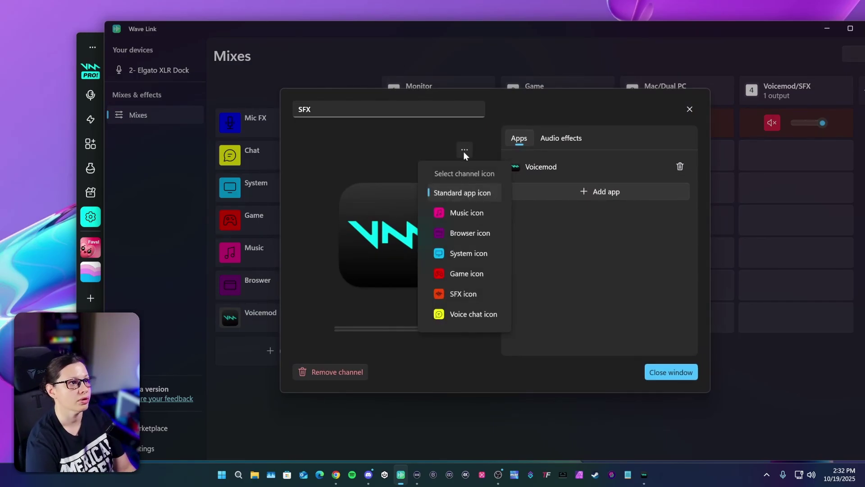
click(464, 294)
click(563, 326)
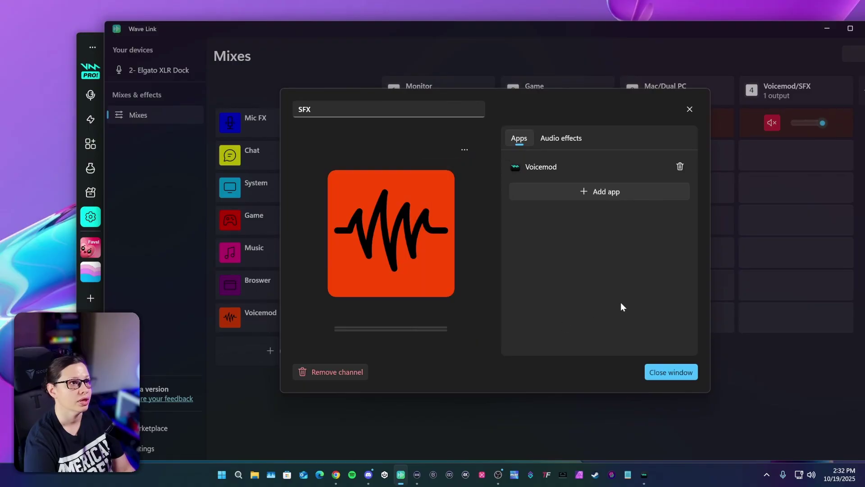
click(671, 372)
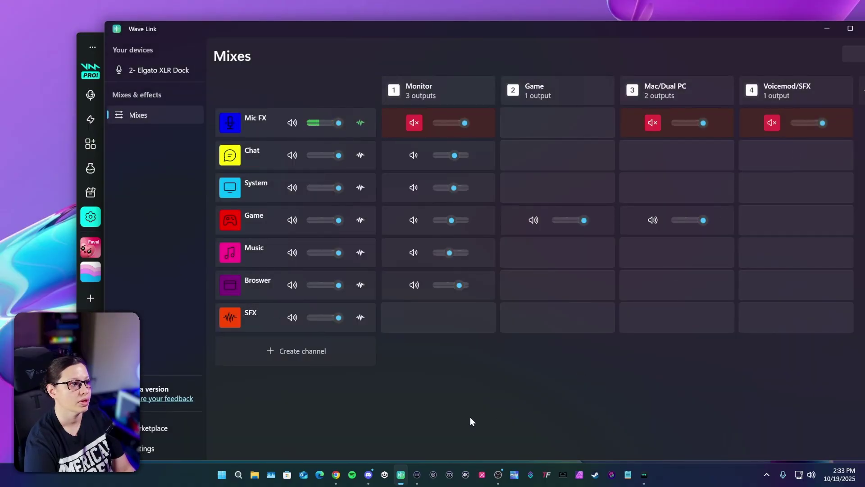
Add a fifth mix as a trial, view its settings, and remove it again
drag(606, 27, 468, 41)
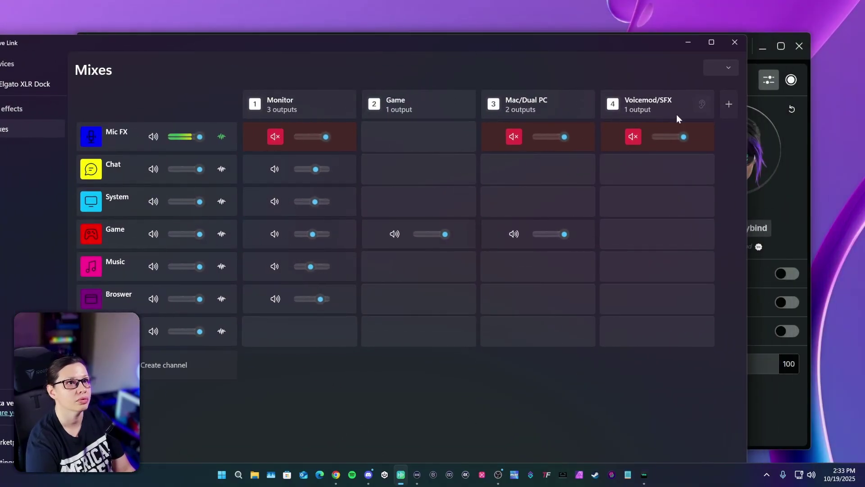
mouse_move(659, 99)
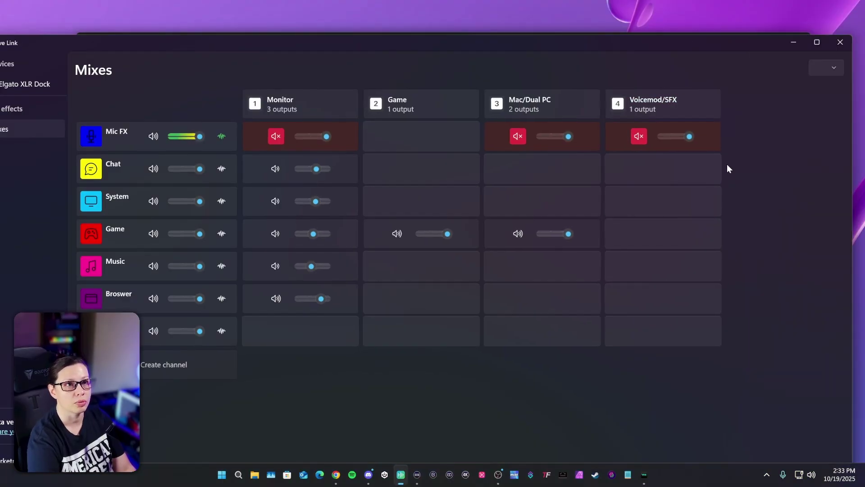
click(729, 104)
drag(704, 42, 556, 48)
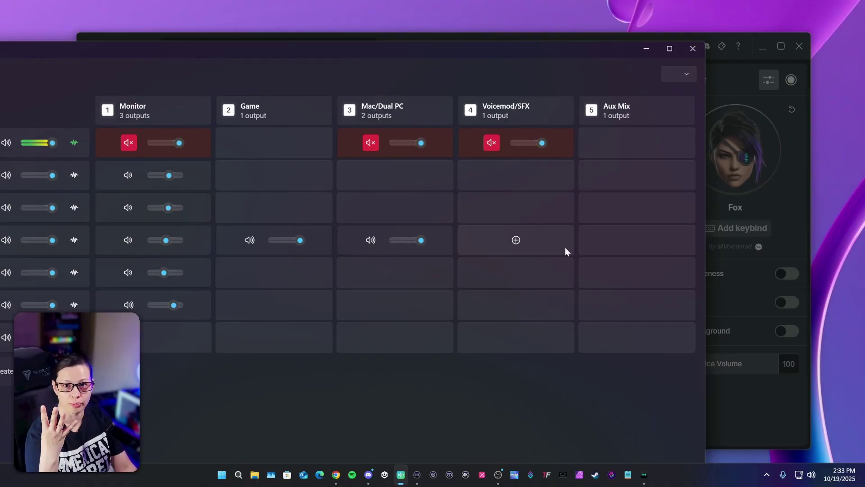
click(595, 111)
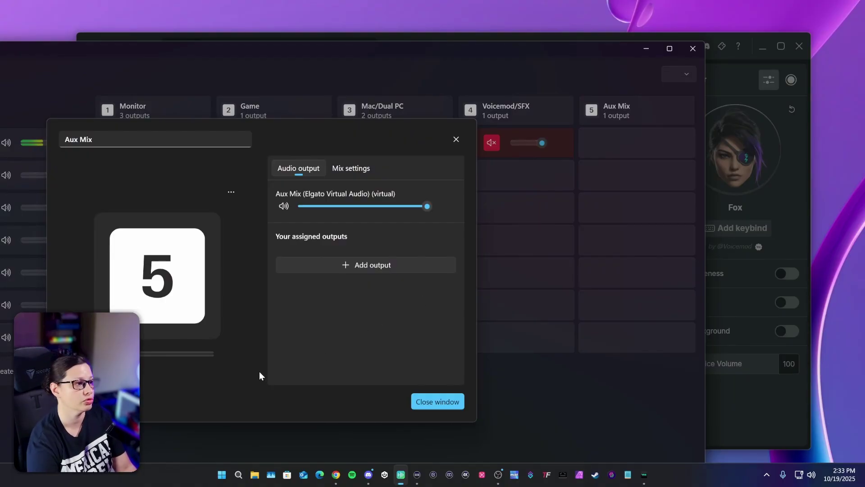
click(437, 401)
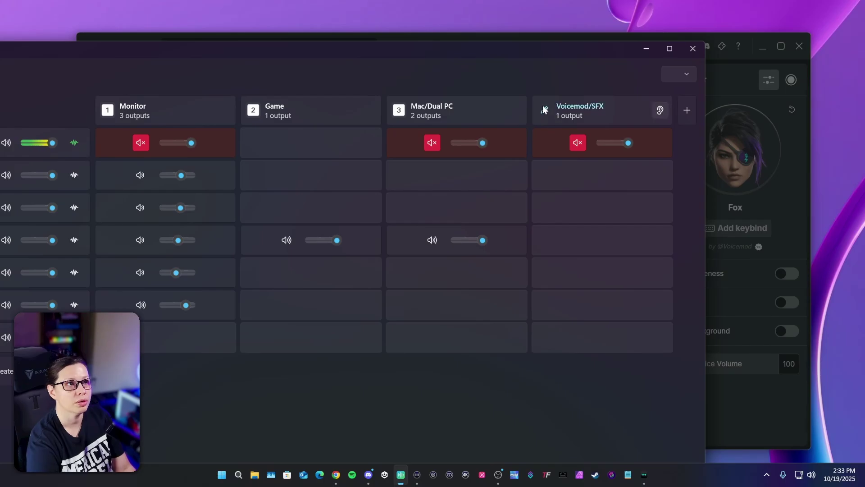
Open the Voicemod/SFX mix settings to examine its name and assigned outputs, leaving them as they are
click(658, 109)
click(161, 140)
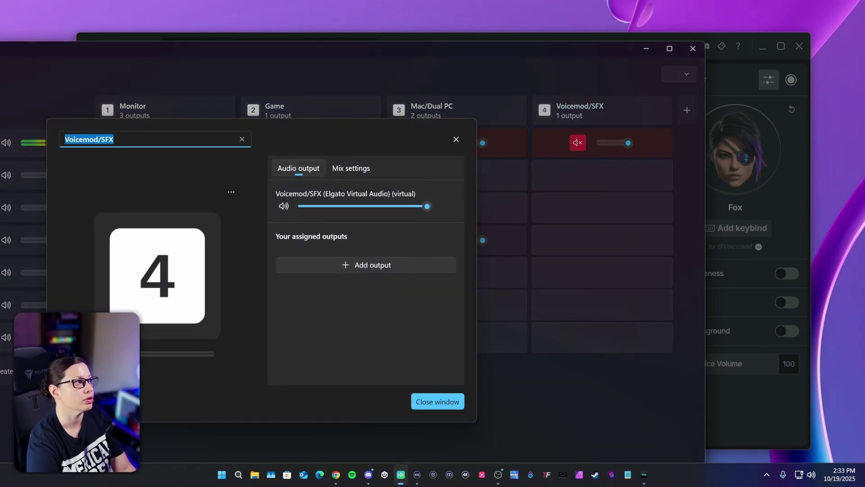
drag(114, 140, 89, 140)
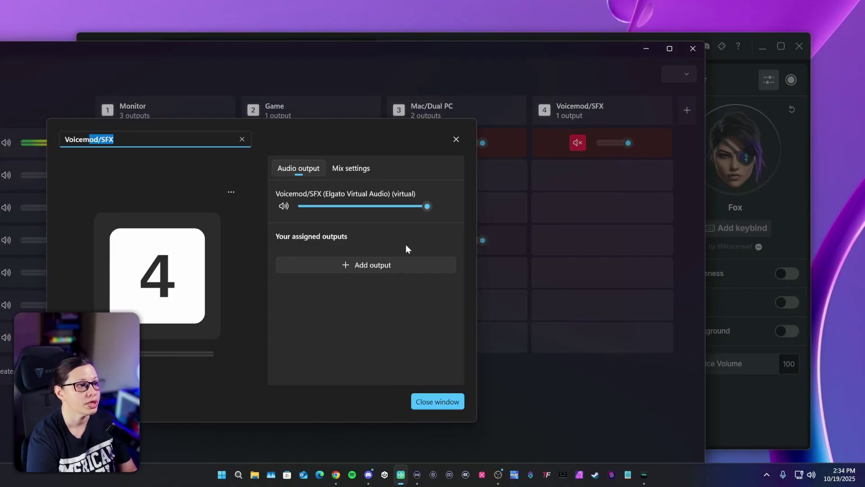
key(End)
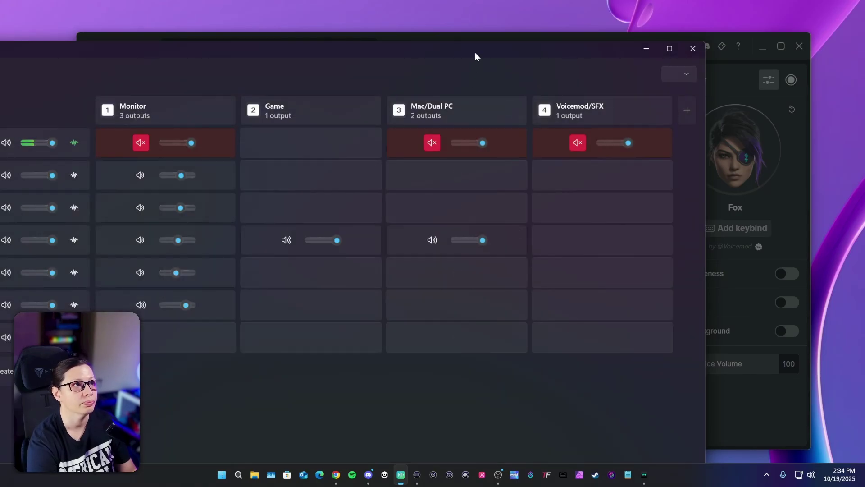
drag(474, 52, 618, 18)
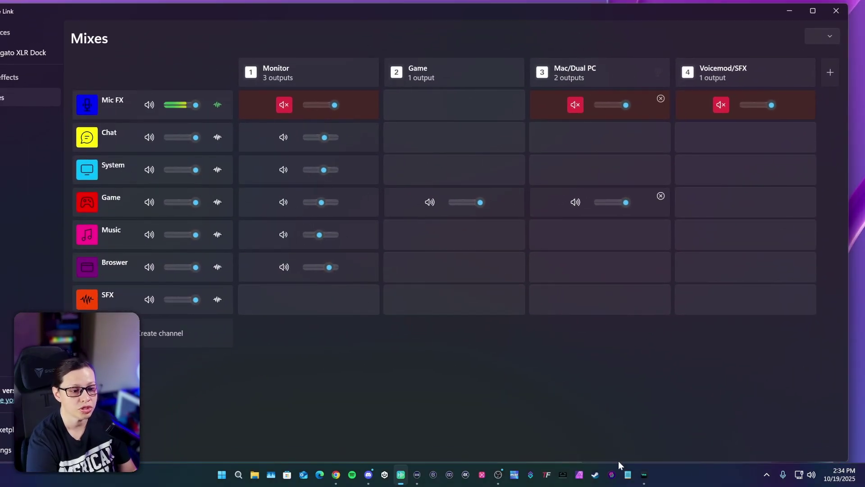
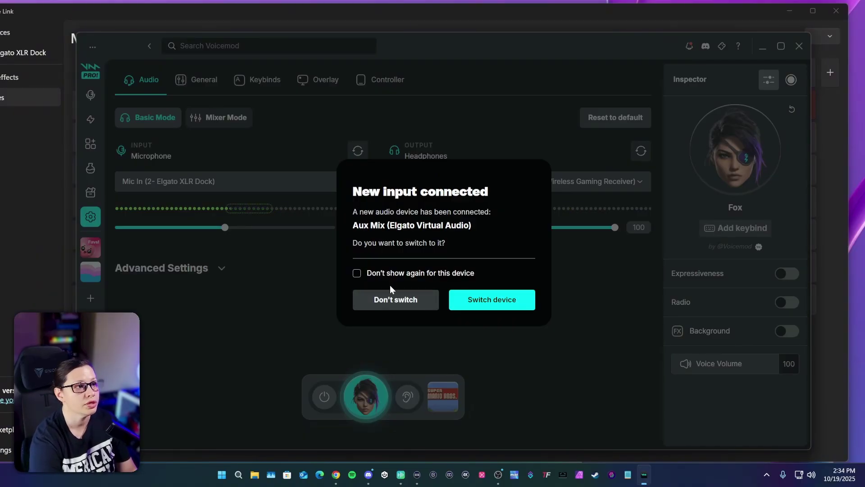
Switch to Voicemod, decline the Aux Mix input with "Don't show again for this device", and look through the headphones output devices
click(356, 274)
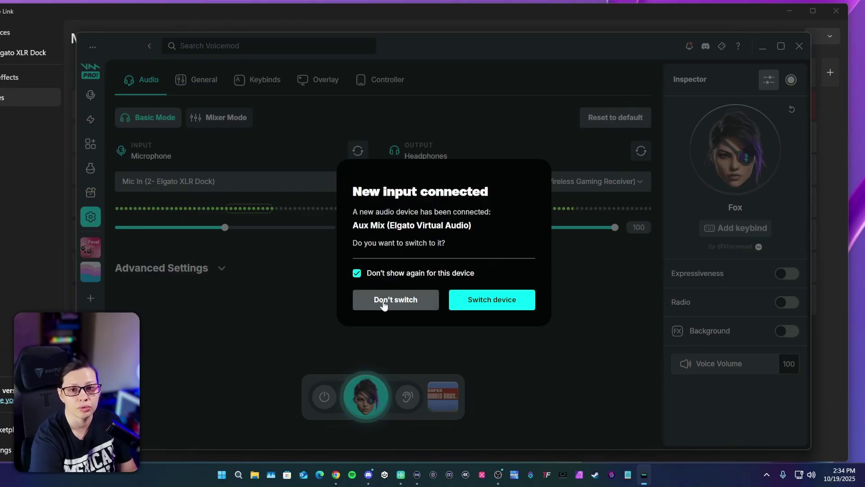
click(384, 305)
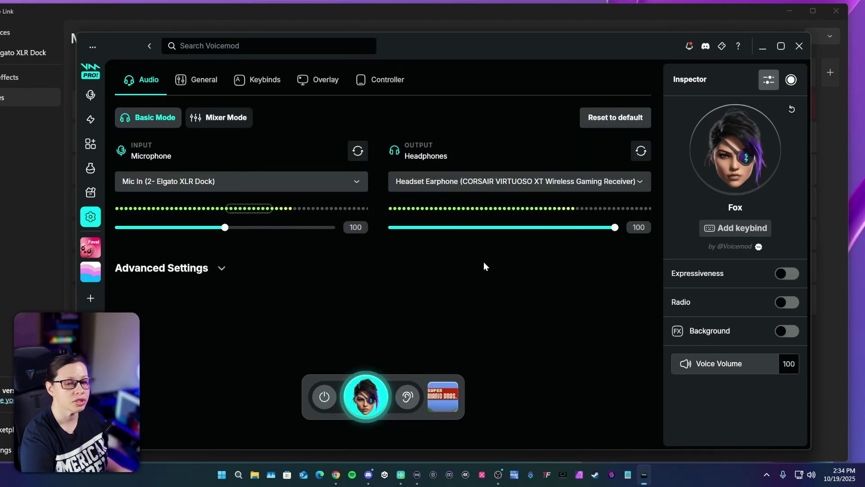
click(498, 181)
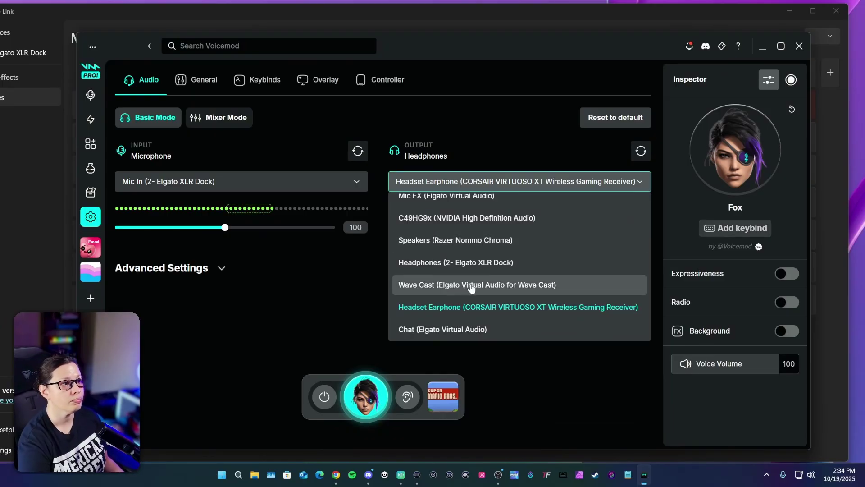
scroll(471, 278, down, 5)
scroll(466, 306, up, 5)
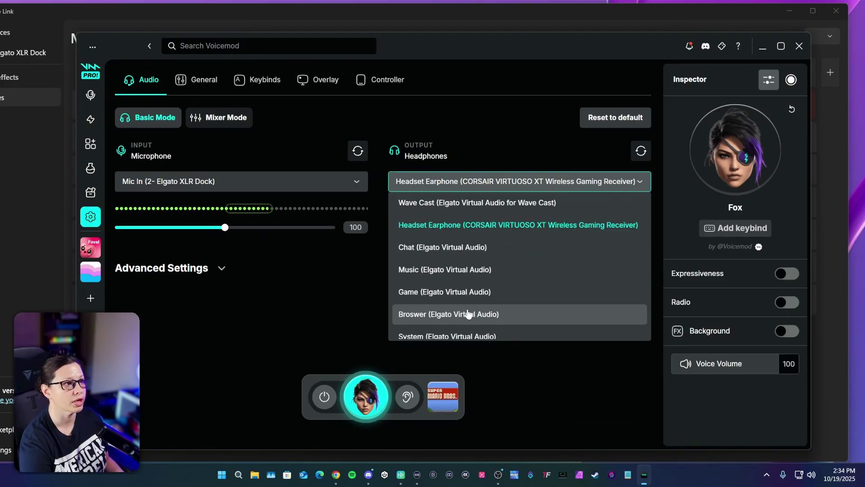
click(312, 316)
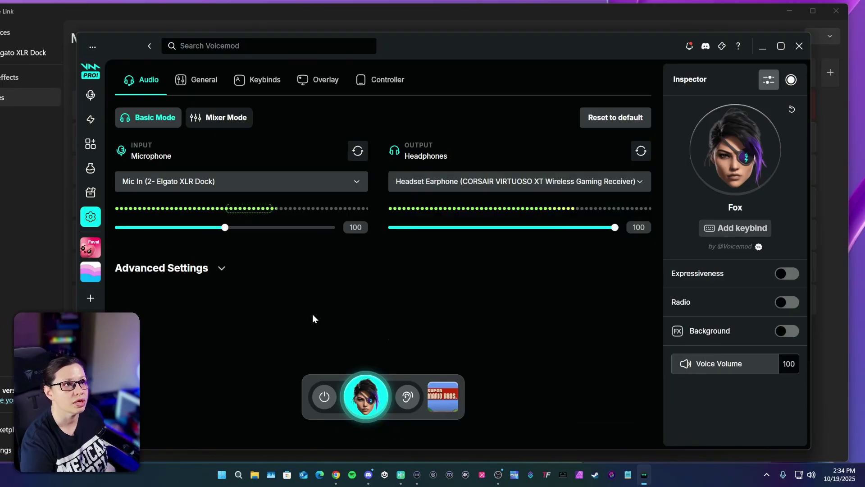
Close the Voicemod window and quit its background process from the system tray
click(800, 46)
click(766, 474)
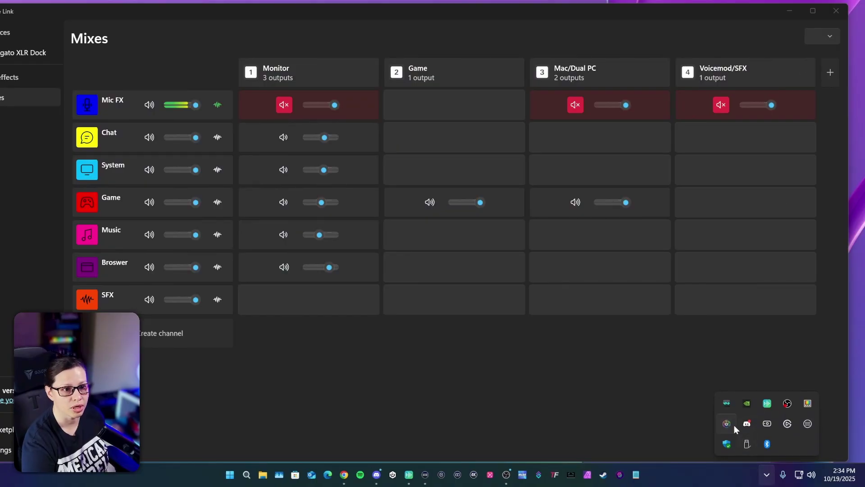
right_click(731, 410)
click(753, 427)
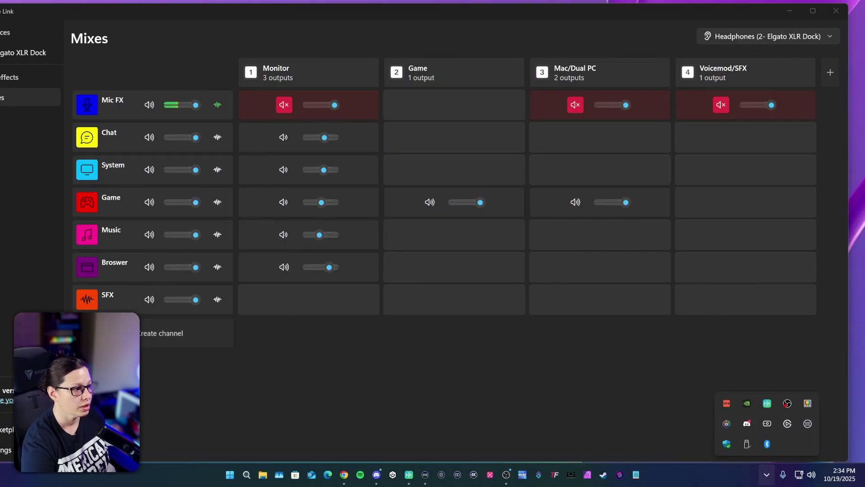
Relaunch Voicemod and set its headphones output to SFX (Elgato Virtual Audio)
click(246, 474)
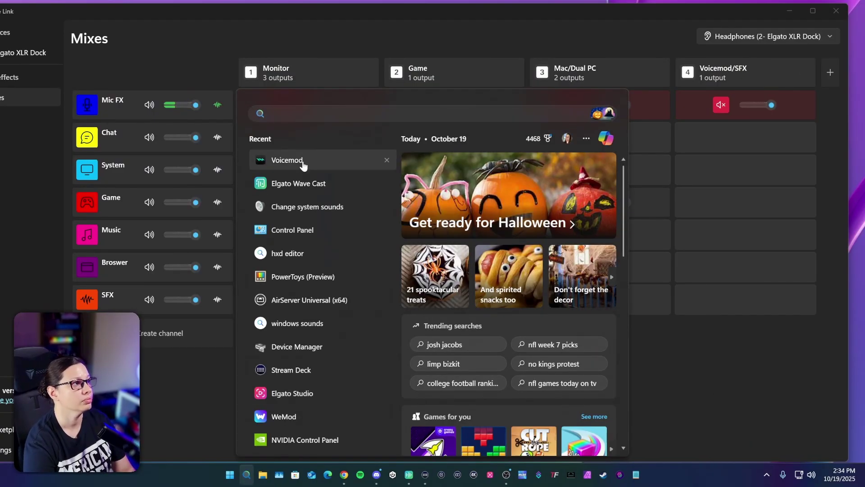
click(303, 164)
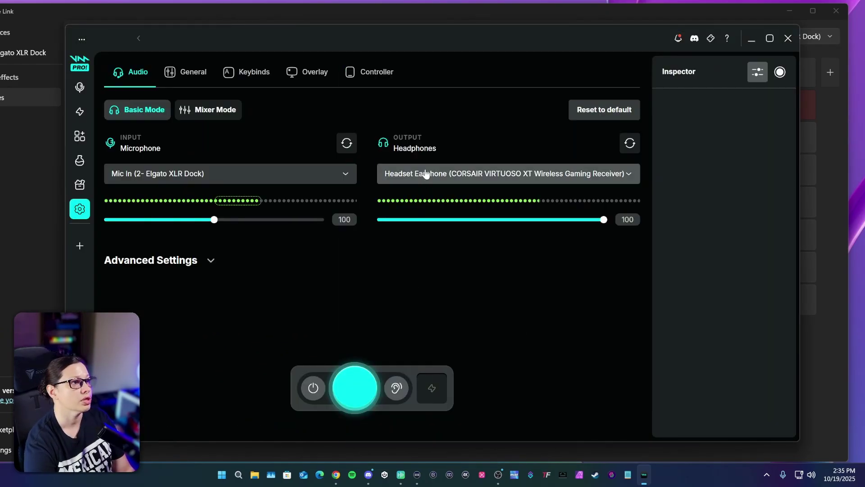
click(426, 174)
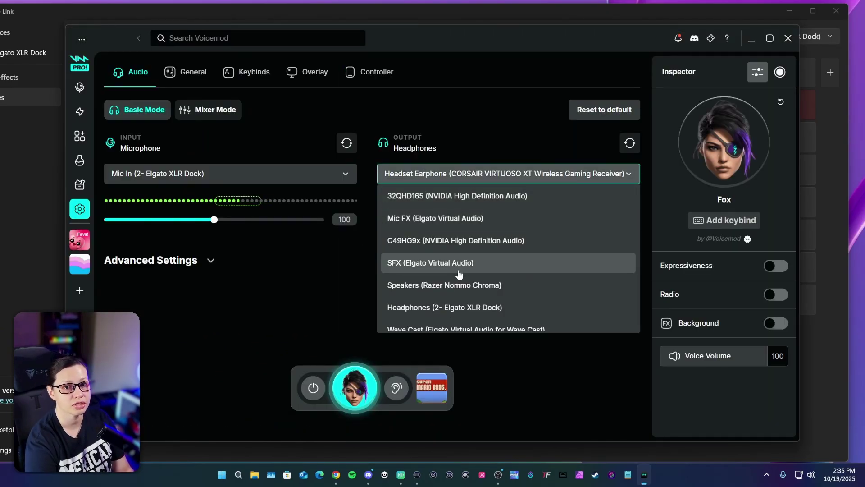
click(459, 266)
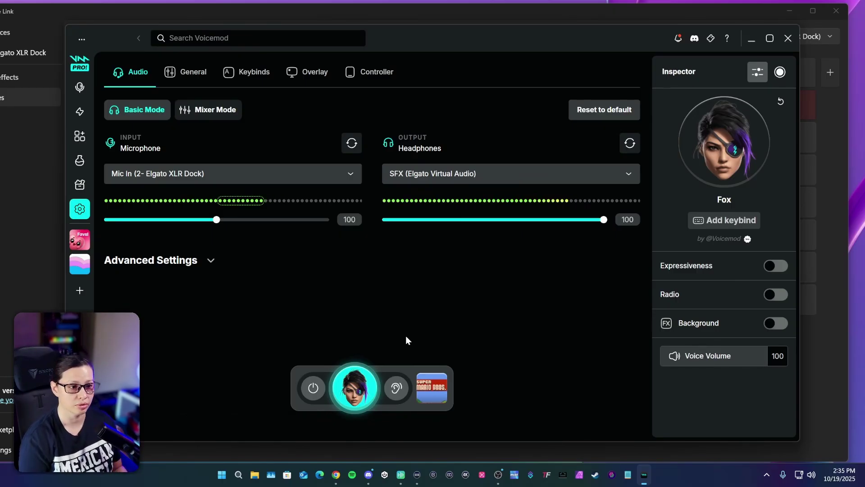
Switch to Wave Link and add the SFX channel to the Voicemod/SFX mix
click(401, 475)
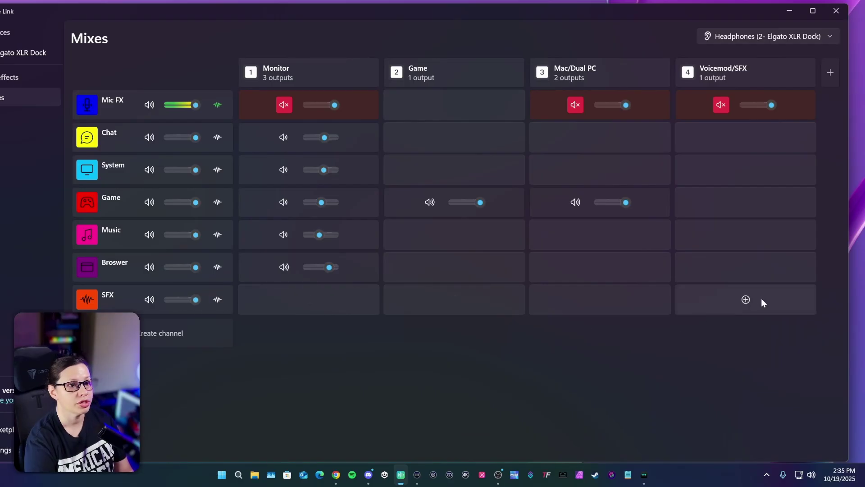
click(746, 300)
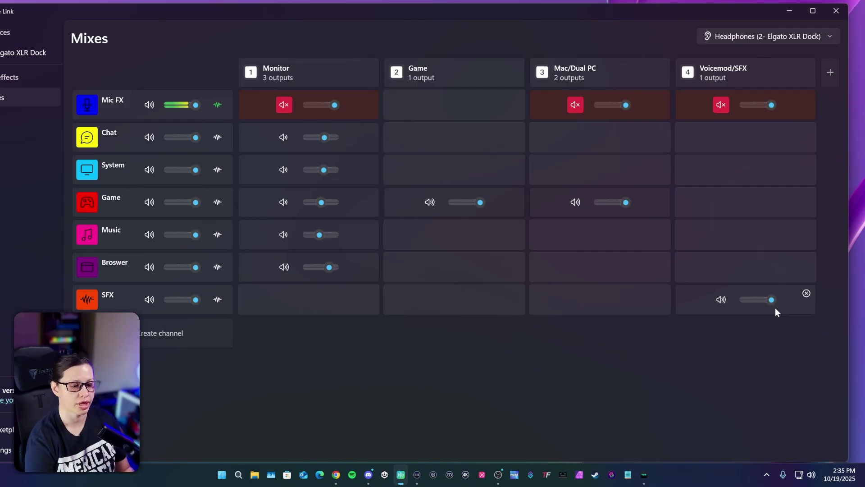
Switch back to Voicemod, move its window aside, and expand the audio Advanced Settings
click(644, 475)
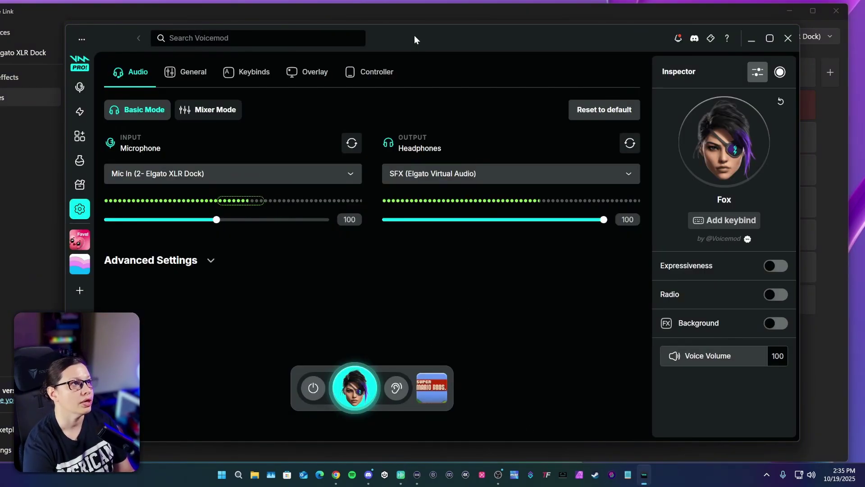
drag(415, 35, 428, 40)
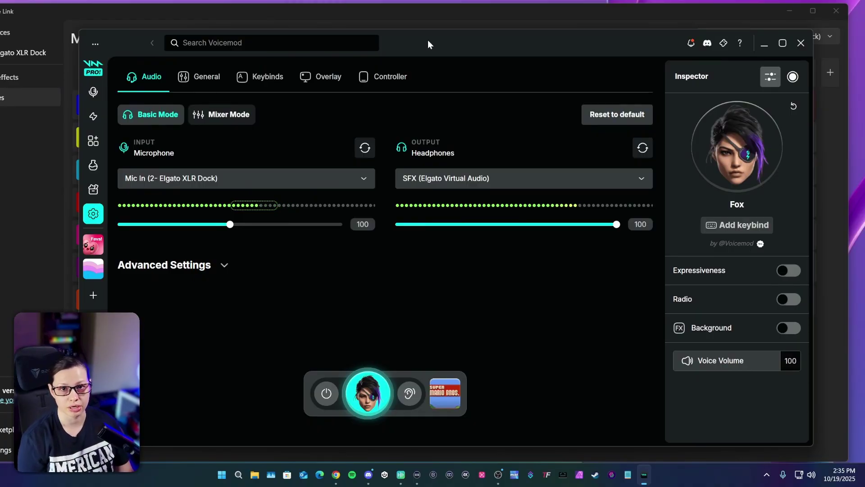
drag(428, 40, 517, 58)
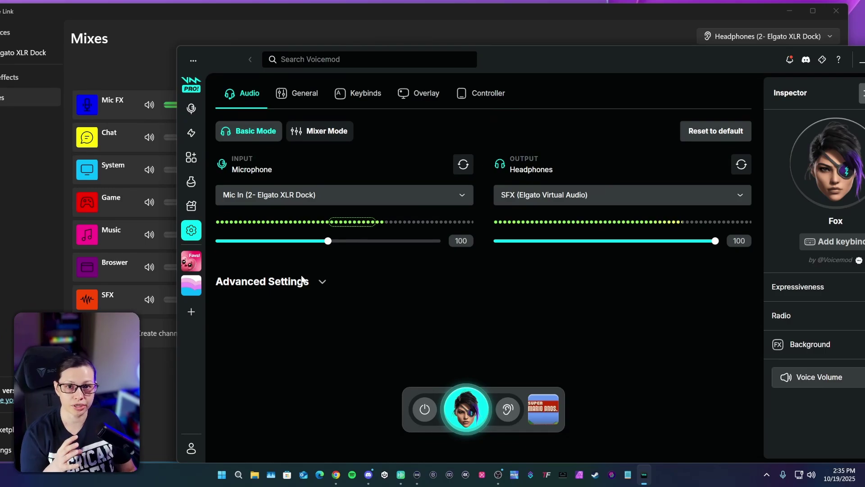
click(311, 286)
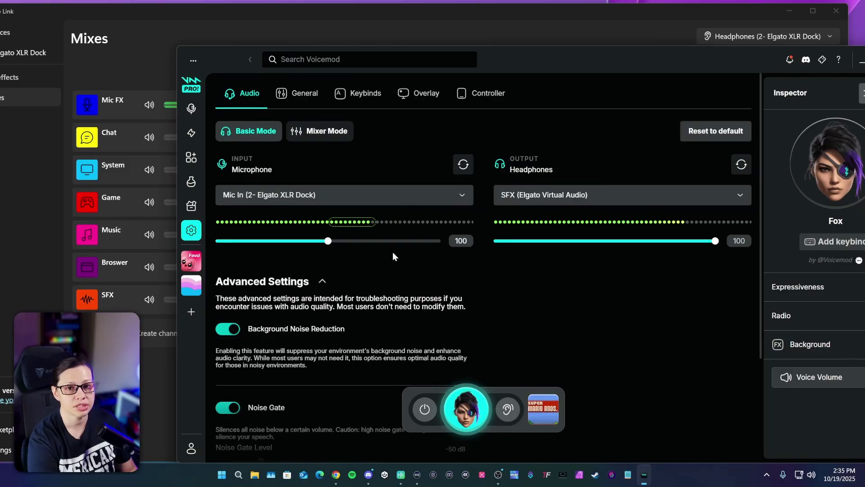
In Wave Link, unmute Mic FX in the Voicemod/SFX mix as a trial and mute it again
key(alt+Tab)
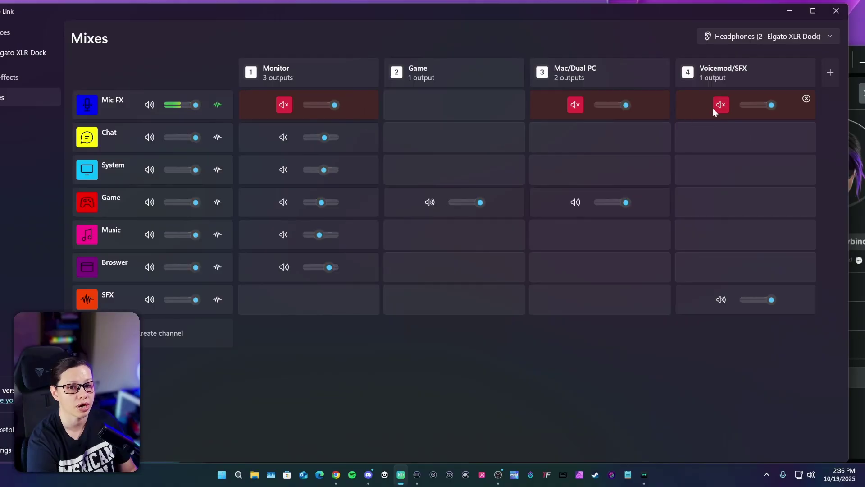
drag(676, 25, 628, 18)
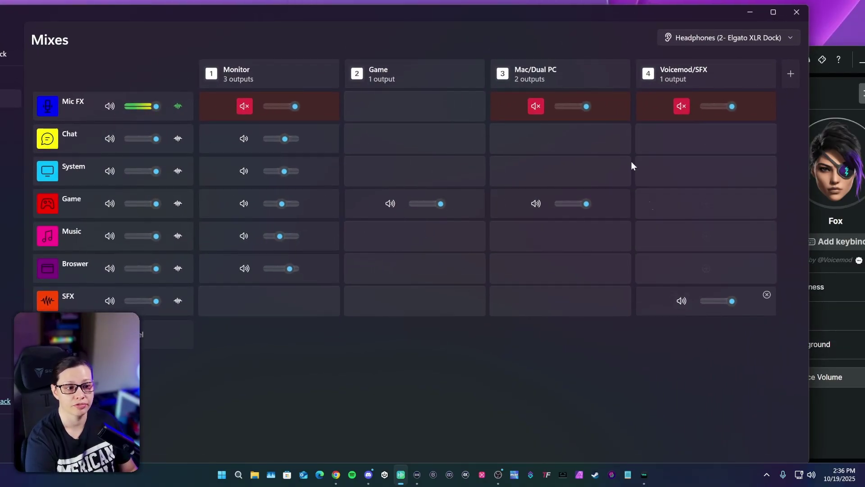
drag(564, 4, 457, 8)
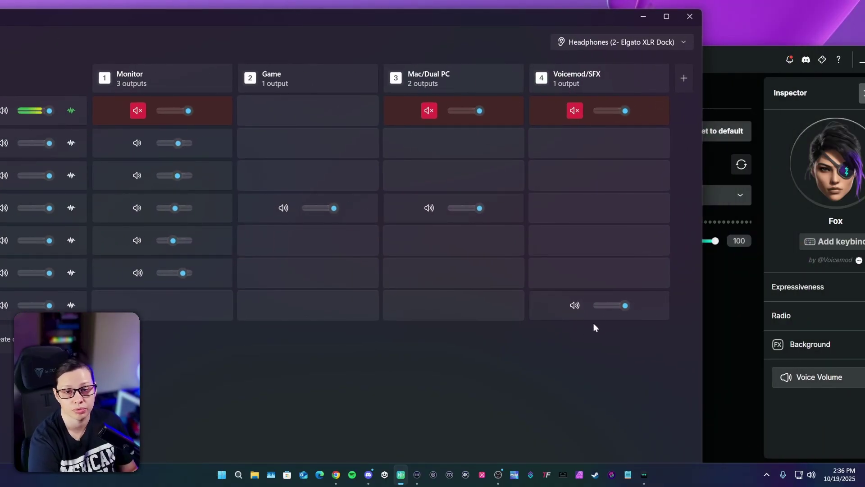
mouse_move(604, 287)
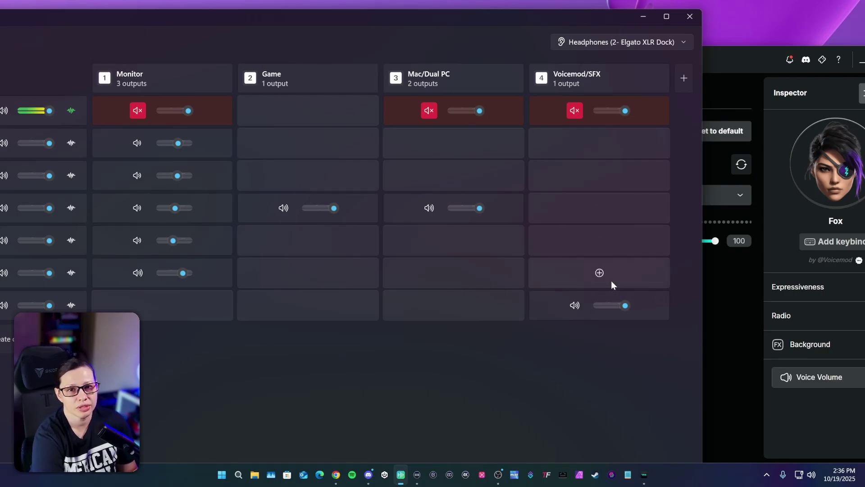
click(576, 110)
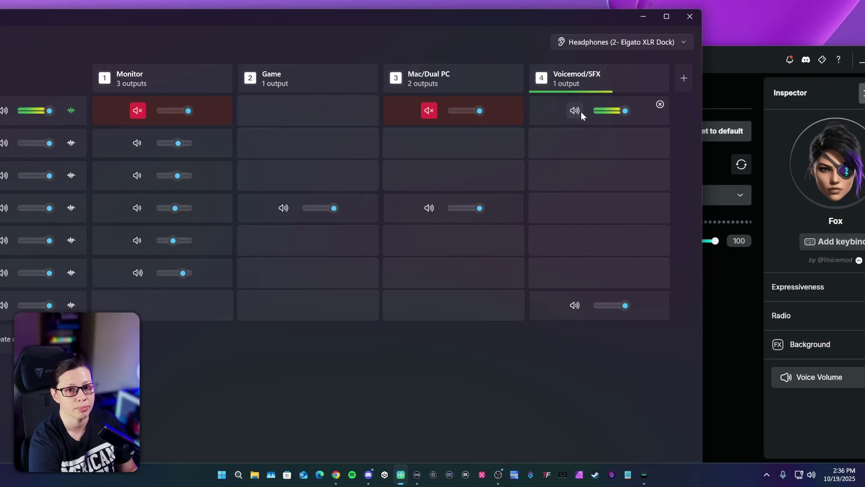
click(576, 112)
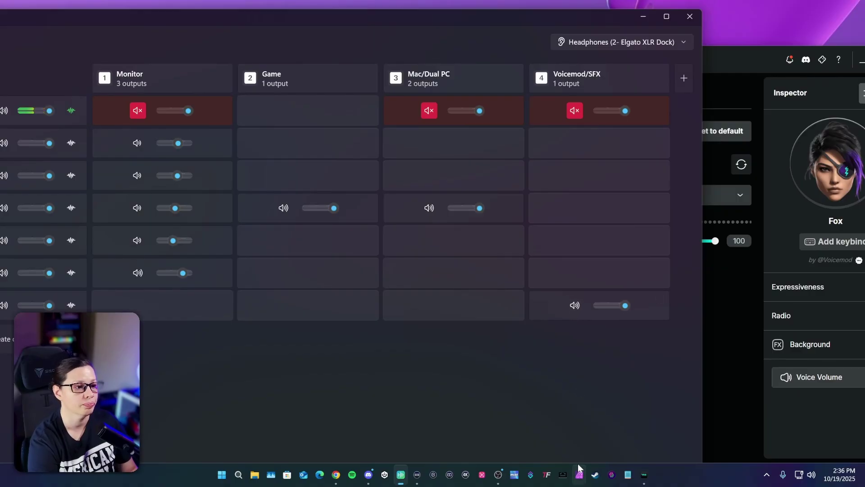
drag(393, 20, 513, 30)
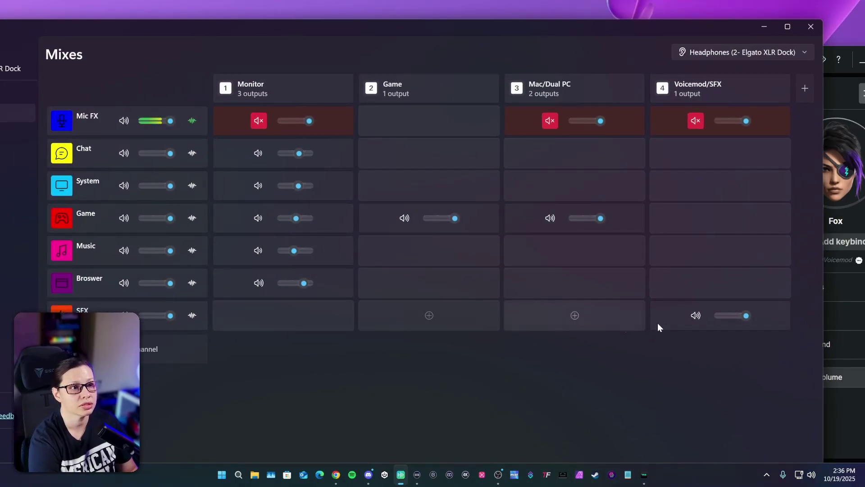
mouse_move(551, 31)
mouse_down()
mouse_move(517, 31)
mouse_move(538, 20)
mouse_up()
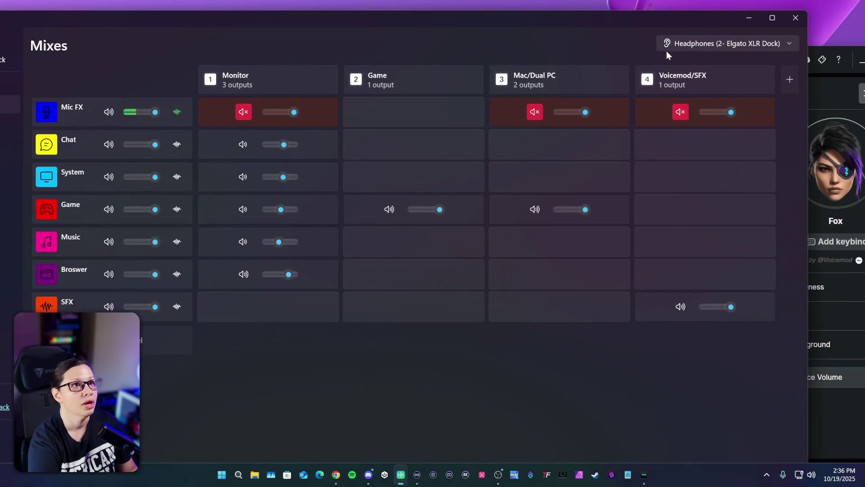
Return to Voicemod and examine the Background Noise Reduction and Noise Gate options in Advanced Settings
click(836, 426)
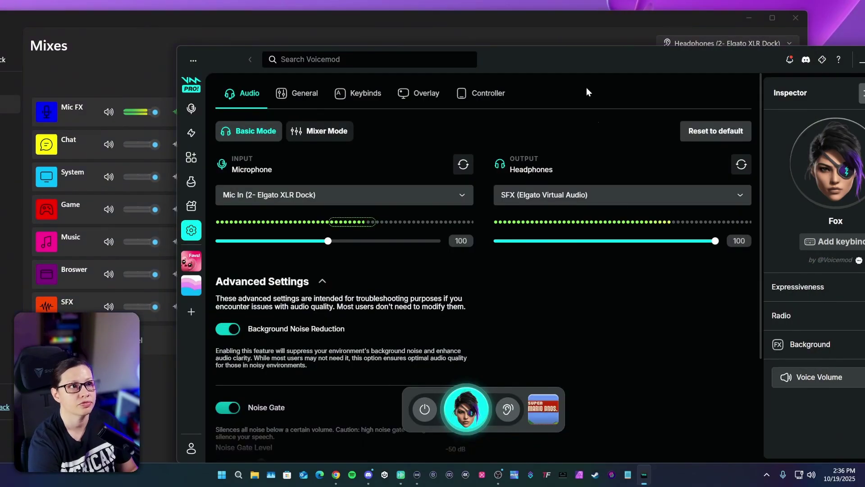
drag(564, 54, 505, 39)
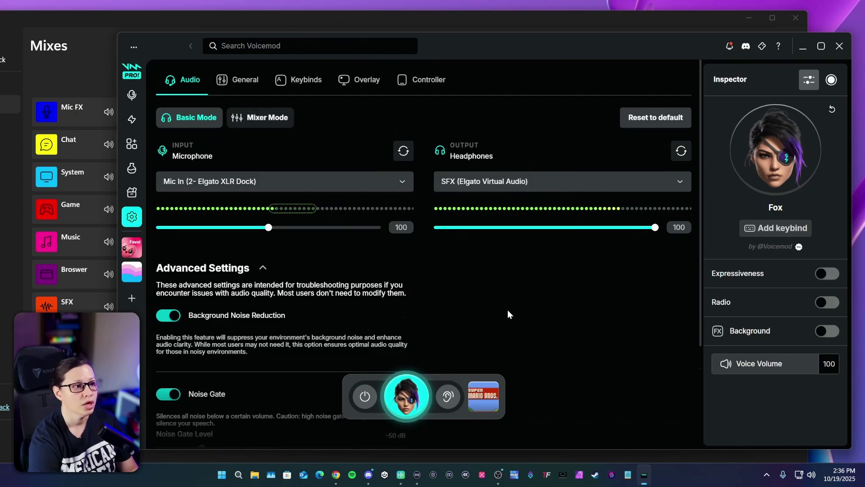
scroll(508, 311, down, 2)
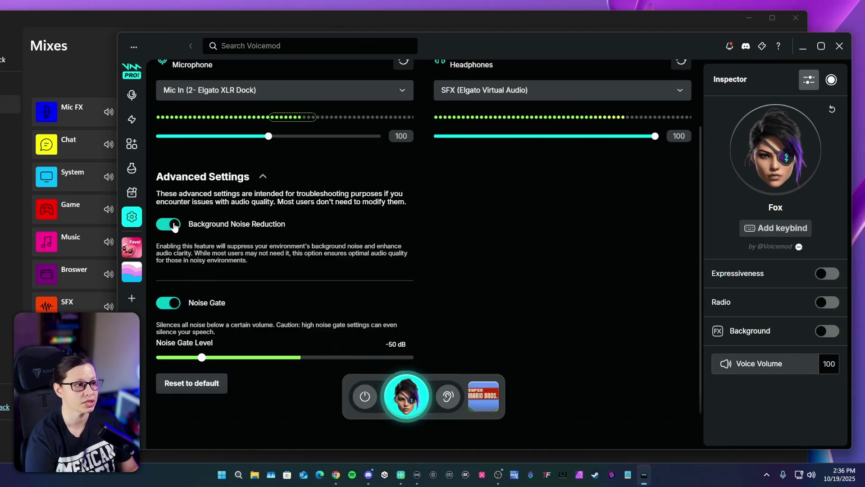
Switch to Wave Link and examine the channel effects controls and mix assignments, including the SFX channel
click(347, 35)
drag(347, 22, 444, 91)
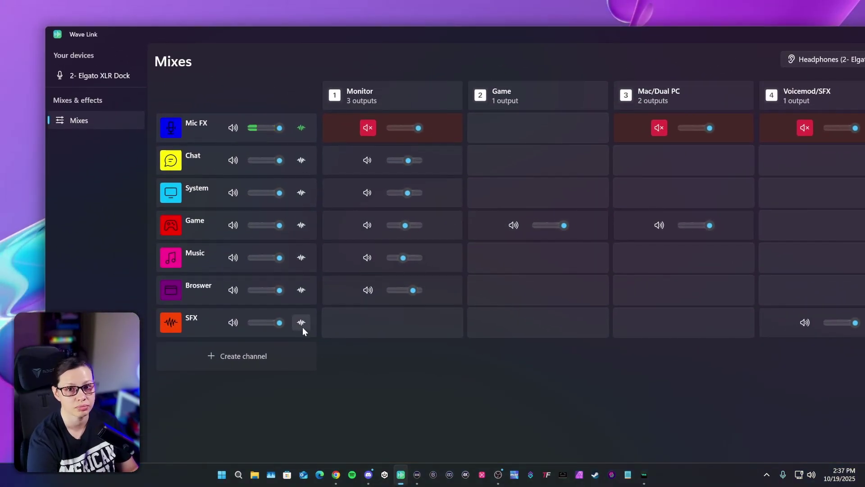
drag(672, 49, 593, 18)
mouse_move(604, 144)
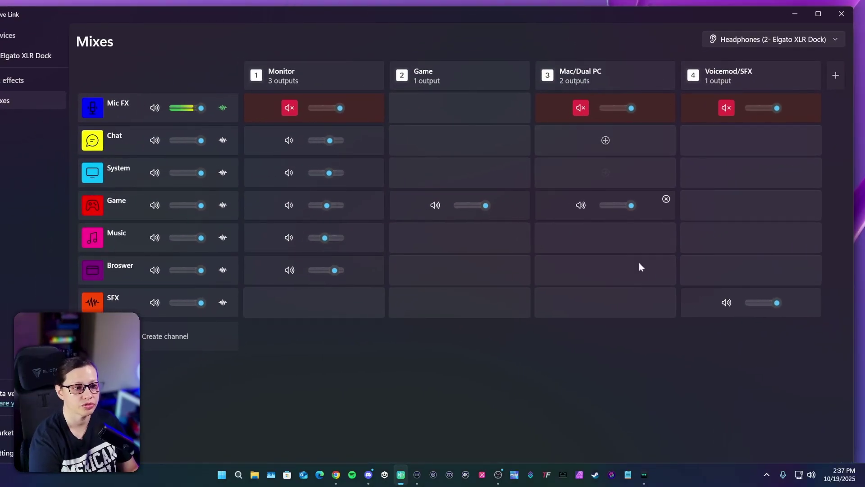
In Voicemod, collapse Advanced Settings, view the Mixer Mode levels, and return to Basic Mode
click(646, 476)
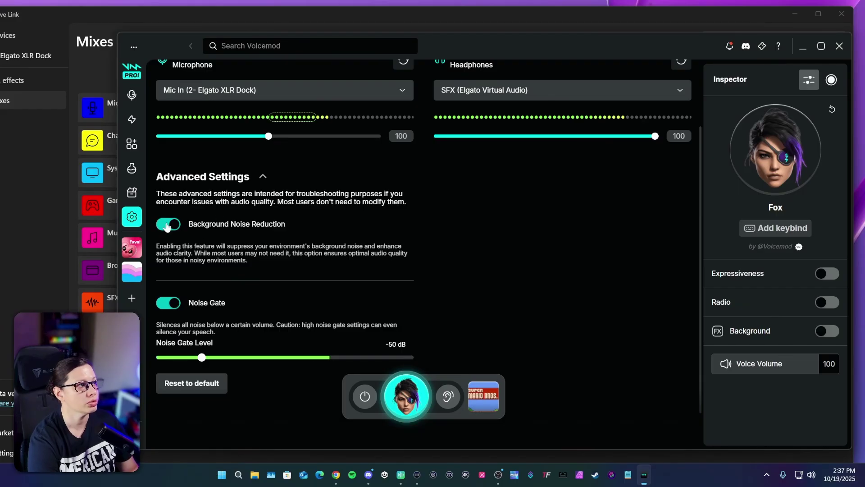
click(262, 177)
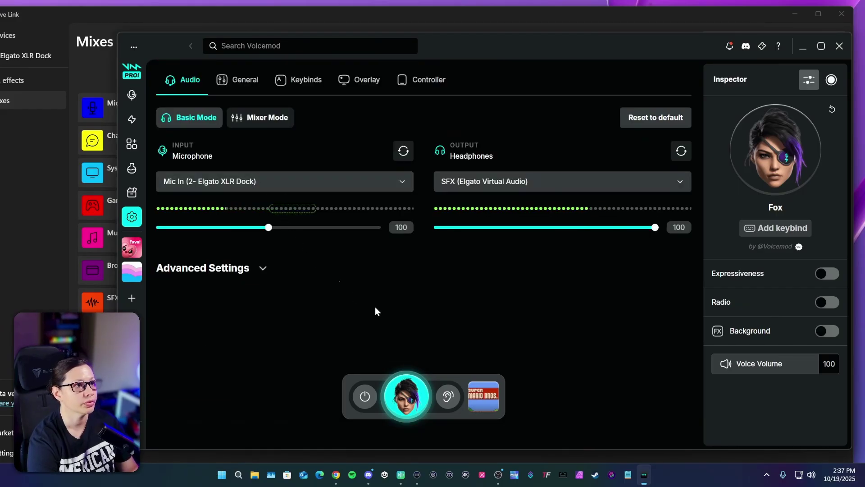
click(276, 118)
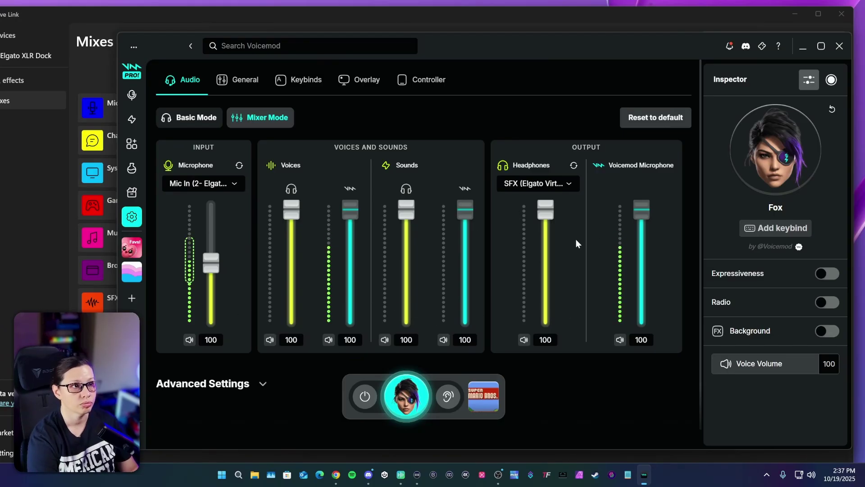
click(204, 114)
click(261, 117)
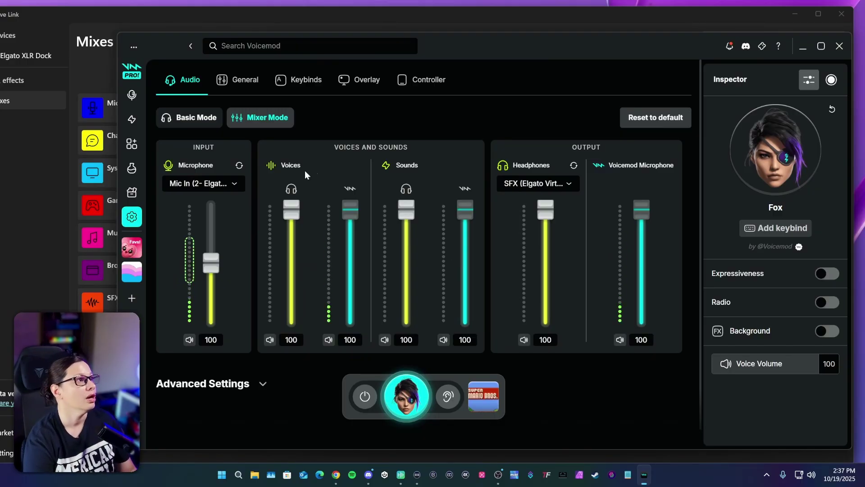
click(195, 120)
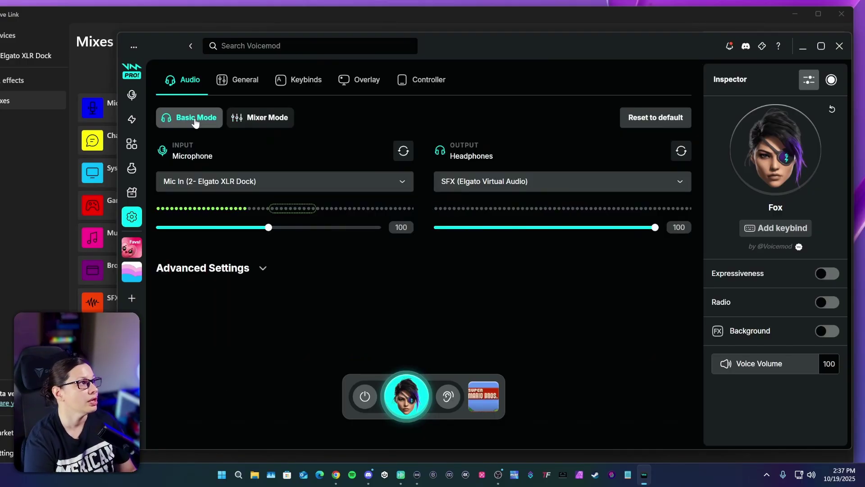
Open Voicemod's voice library, switch the voice changer off and on again, and turn on Hear Myself
click(131, 95)
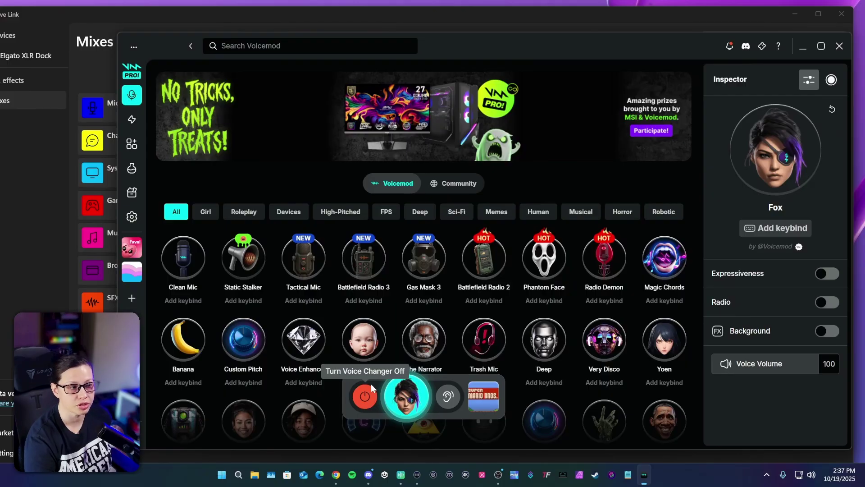
click(364, 400)
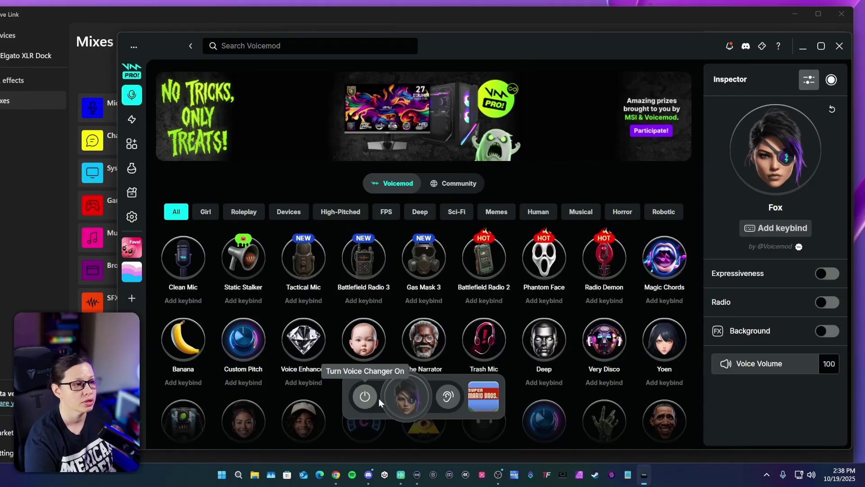
click(366, 400)
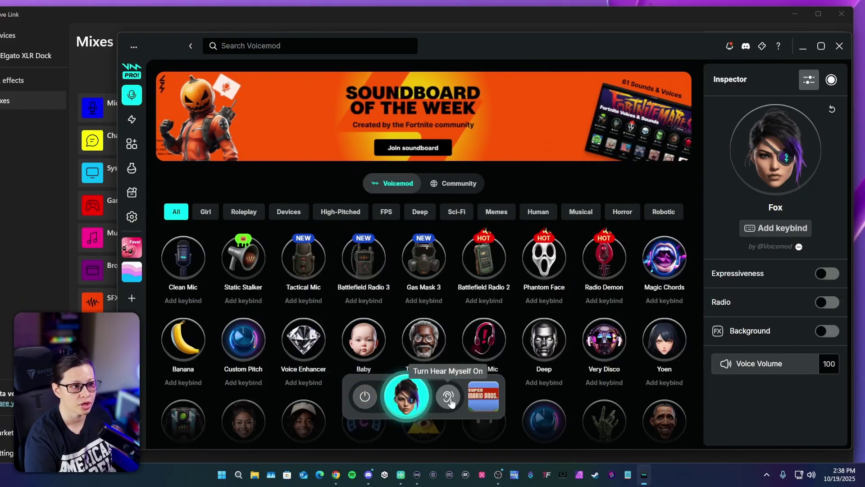
click(451, 402)
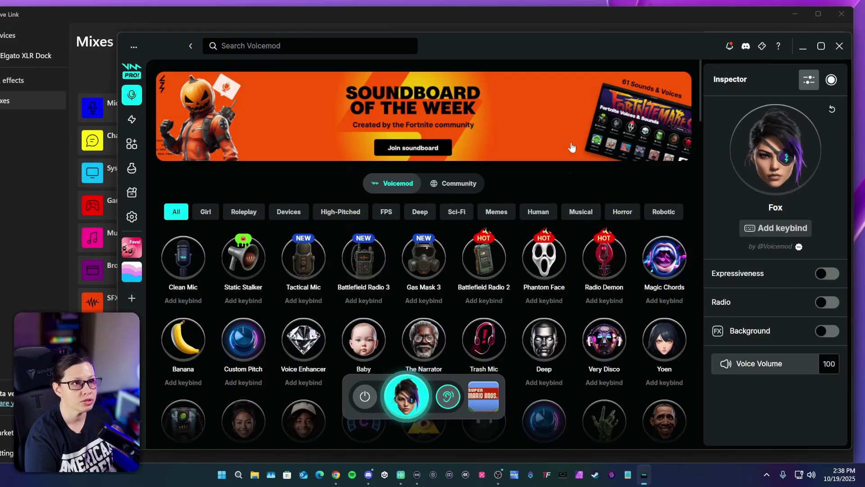
Minimize Voicemod and check the SFX channel's signal in the Voicemod/SFX mix in Wave Link
click(802, 50)
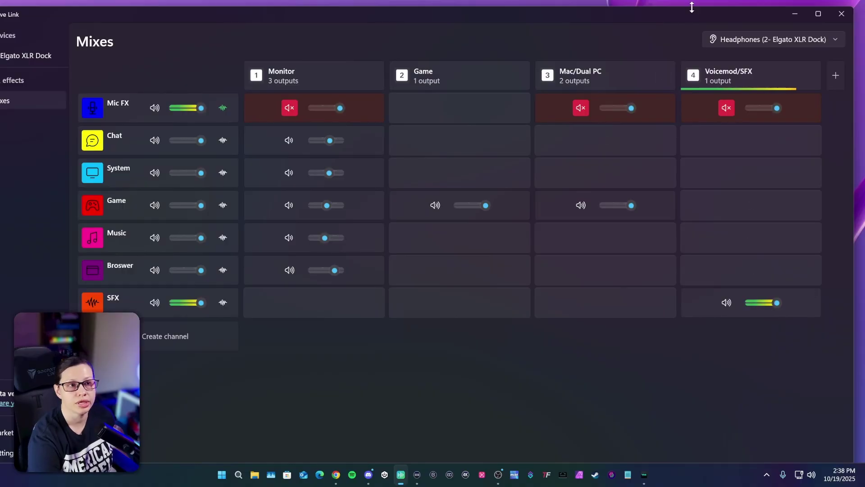
drag(677, 28, 461, 17)
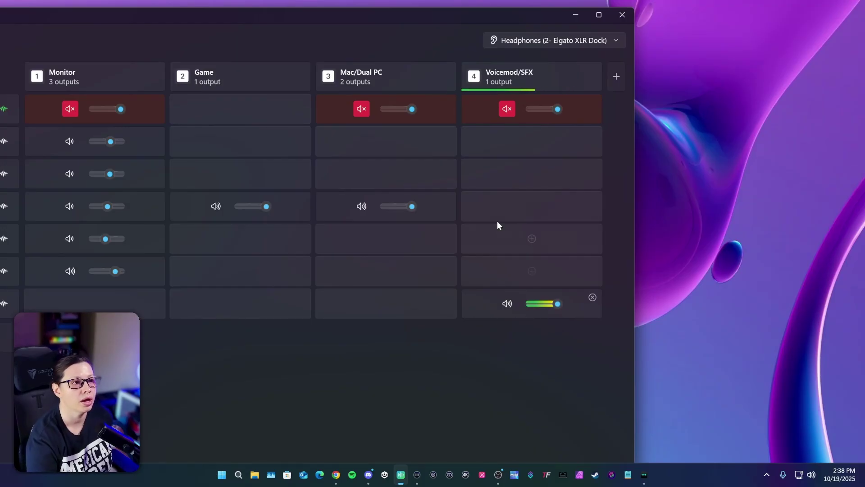
drag(454, 25, 583, 19)
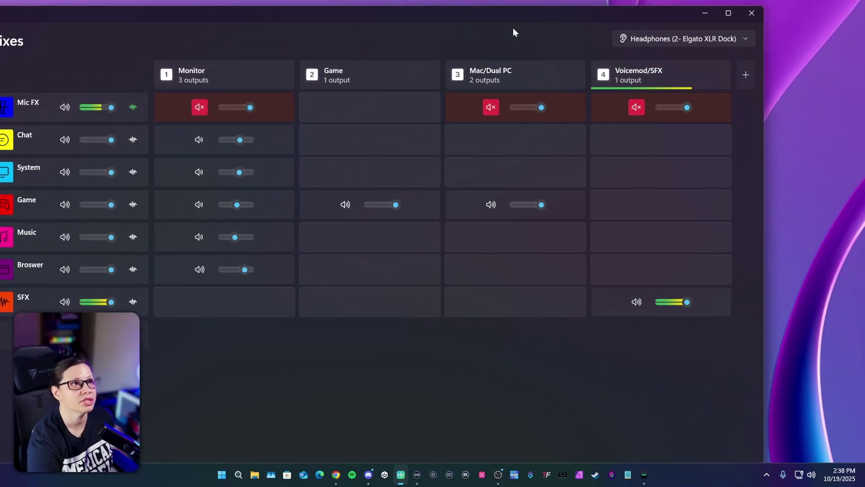
Switch from Wave Link to Voicemod and turn off Hear Myself
drag(516, 16, 455, 17)
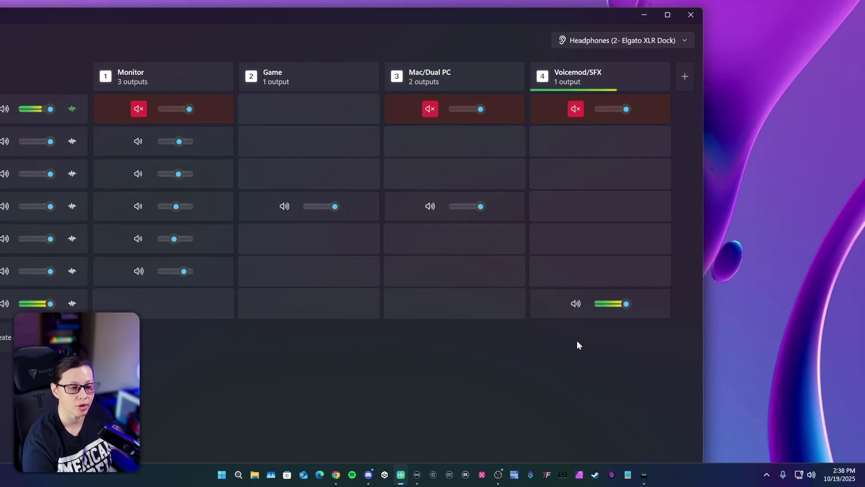
mouse_move(644, 476)
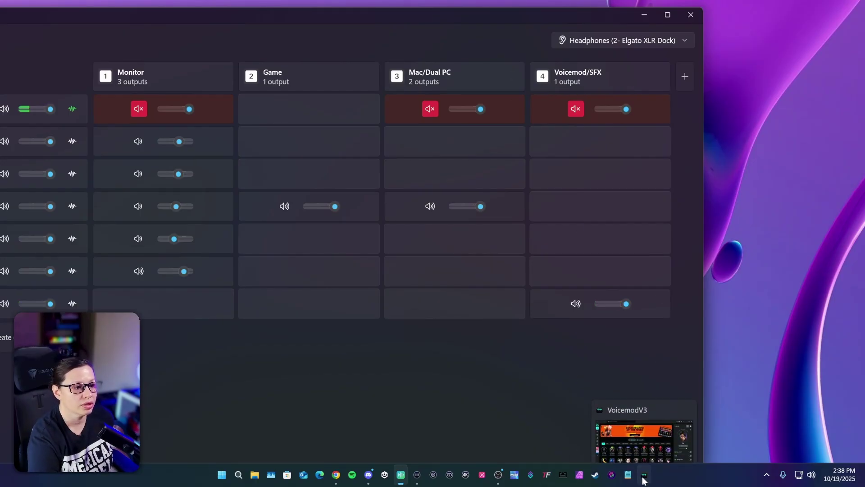
click(623, 425)
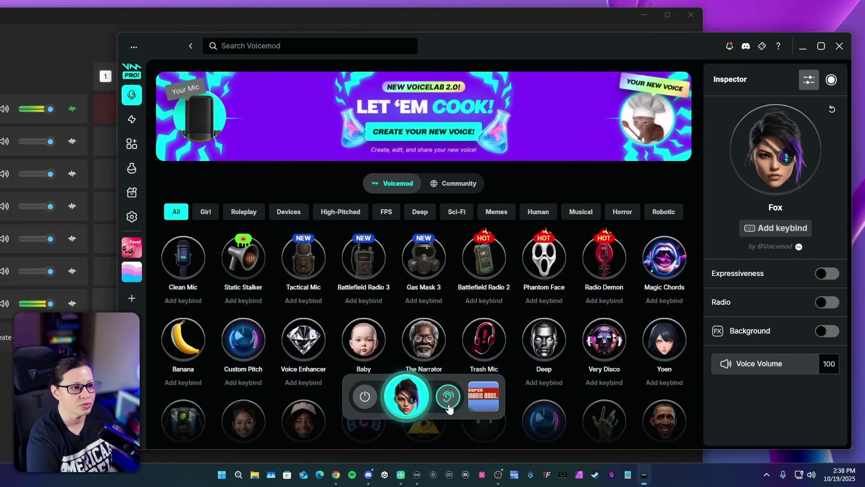
click(447, 396)
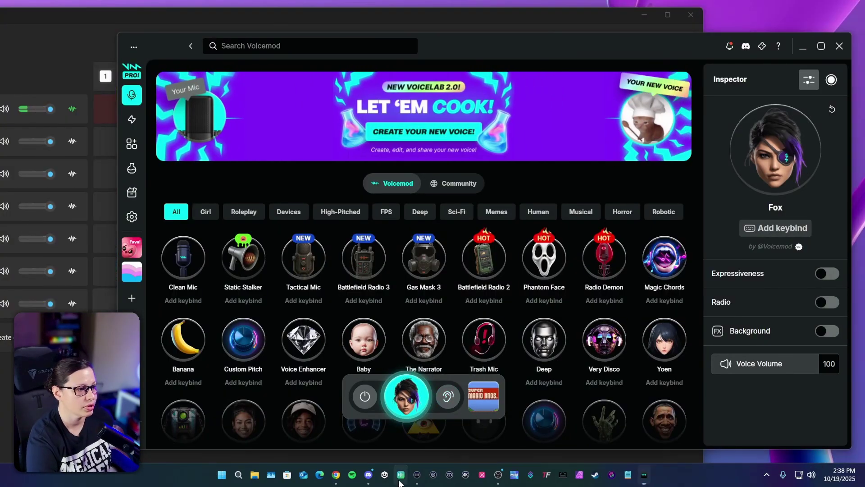
Return to Wave Link, unmute Mic FX in the Voicemod/SFX mix to check its signal, and mute it again
click(464, 456)
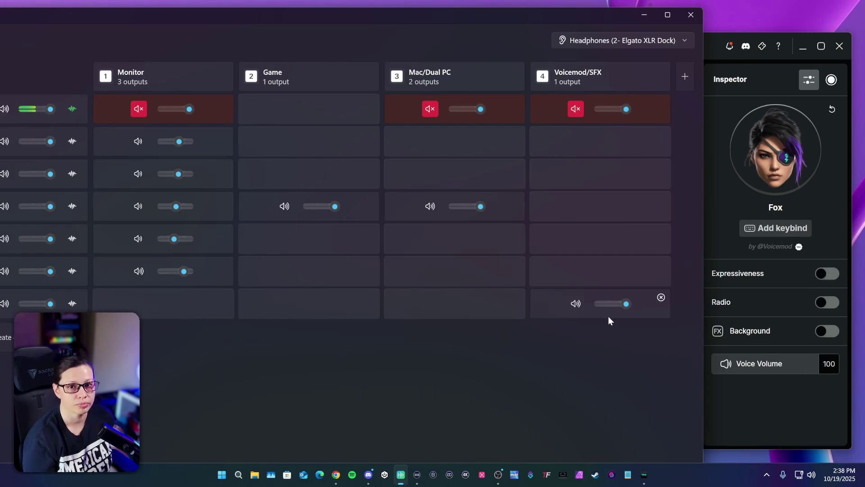
click(577, 110)
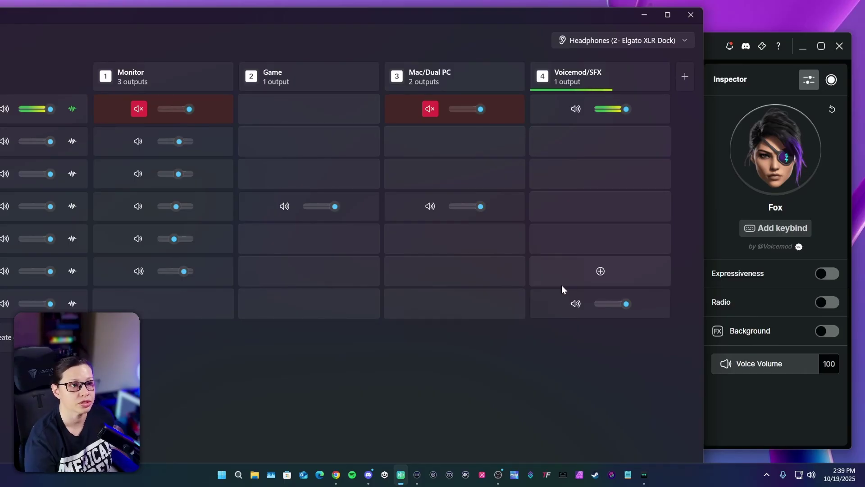
click(577, 109)
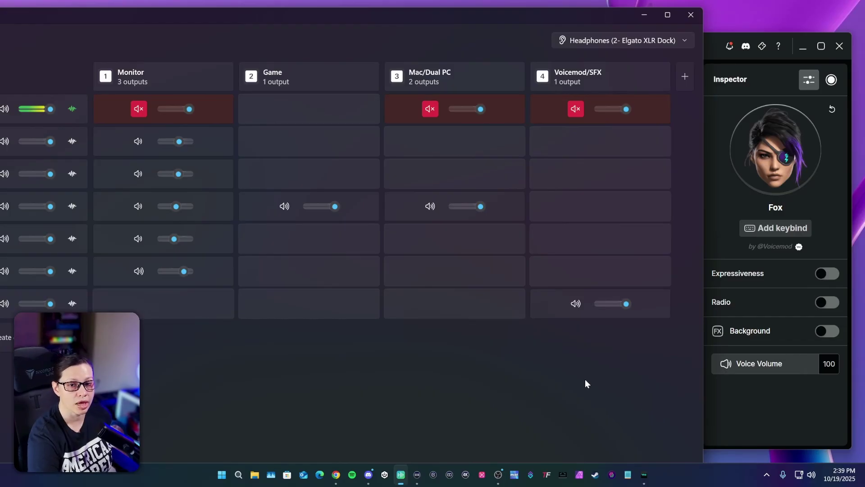
Turn on Hear Myself in Voicemod and return to Wave Link to check the SFX signal in the Voicemod/SFX mix
click(725, 403)
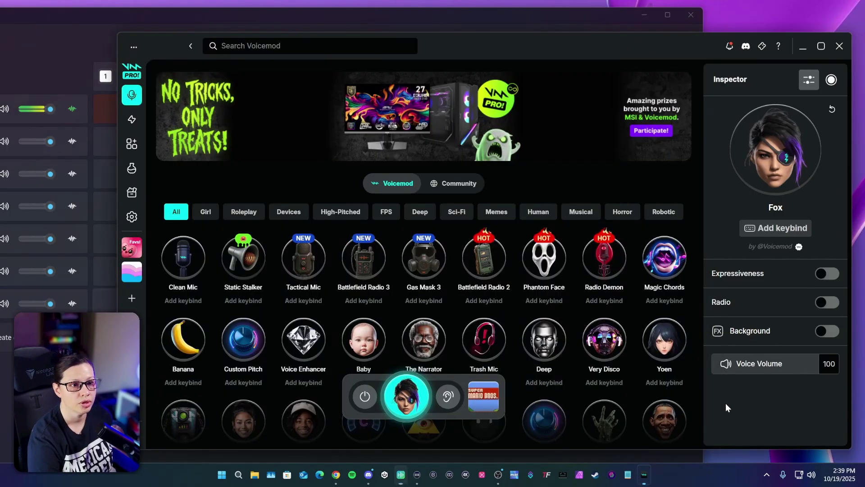
click(448, 403)
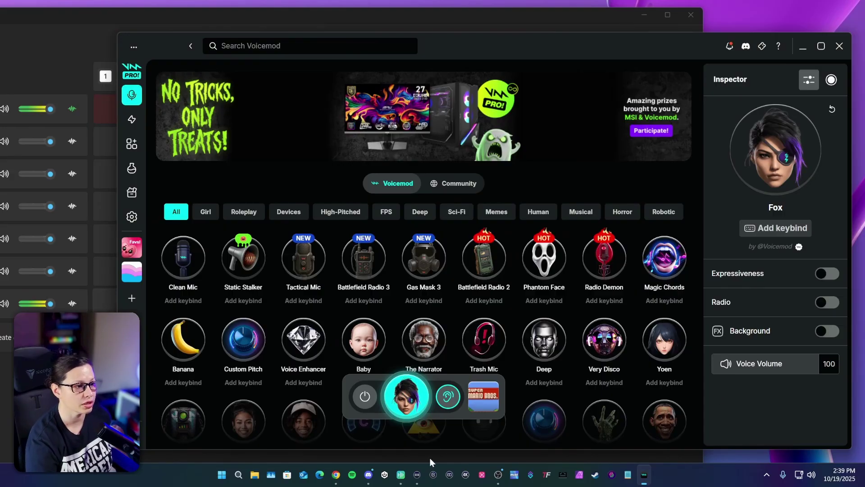
click(401, 474)
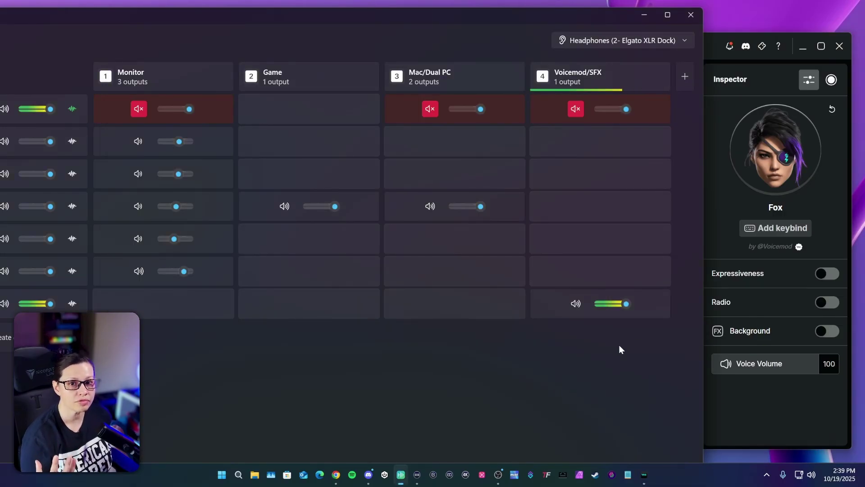
Add Headset Earphone (CORSAIR VIRTUOSO XT Wireless Gaming Receiver) as an output of the Voicemod/SFX mix and close its settings
click(545, 84)
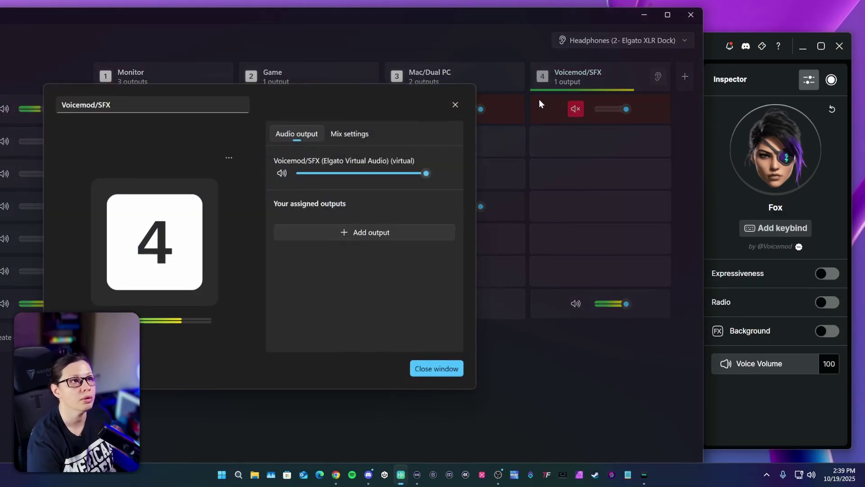
click(357, 238)
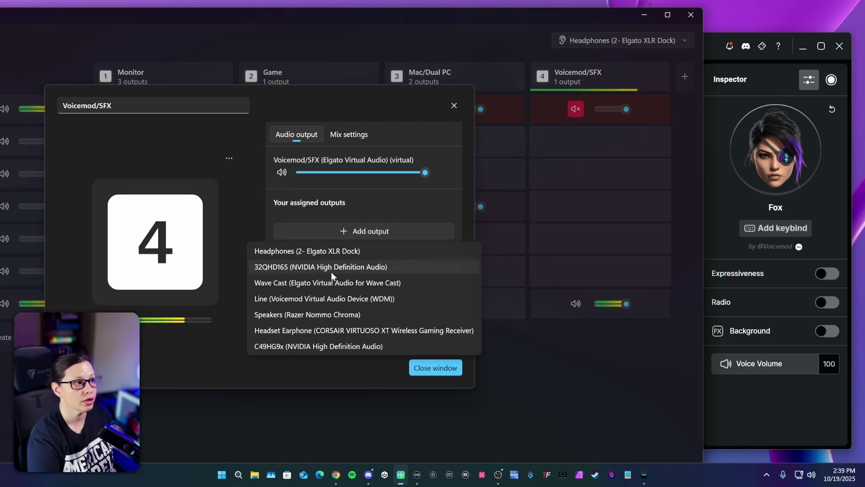
click(317, 332)
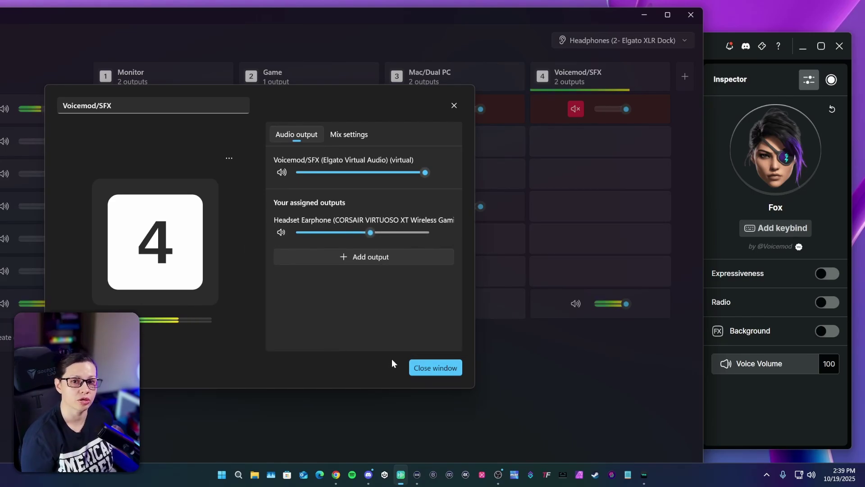
click(434, 369)
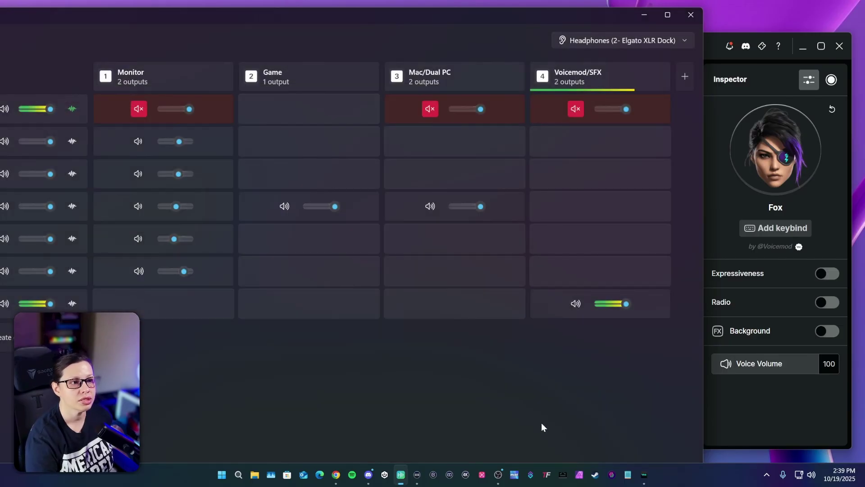
Check the SFX channel's level in the Voicemod/SFX mix and review the mix's virtual and assigned audio outputs
mouse_move(626, 303)
mouse_down()
mouse_move(582, 304)
mouse_move(634, 300)
mouse_up()
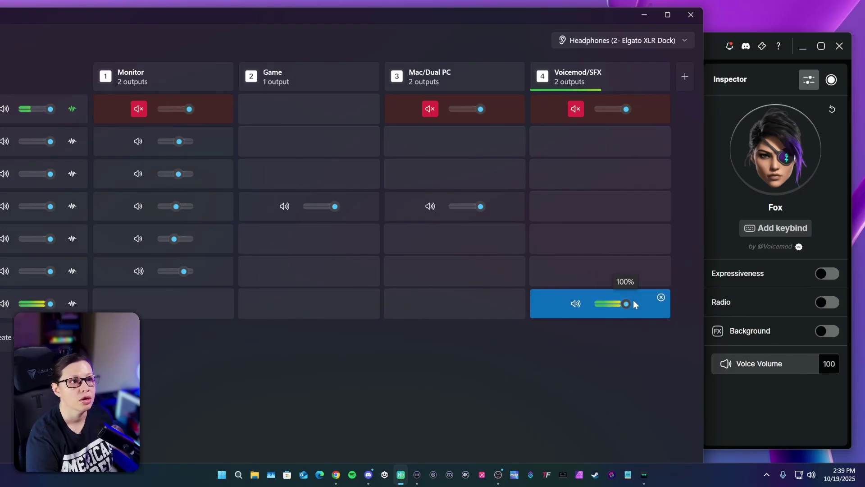
click(543, 75)
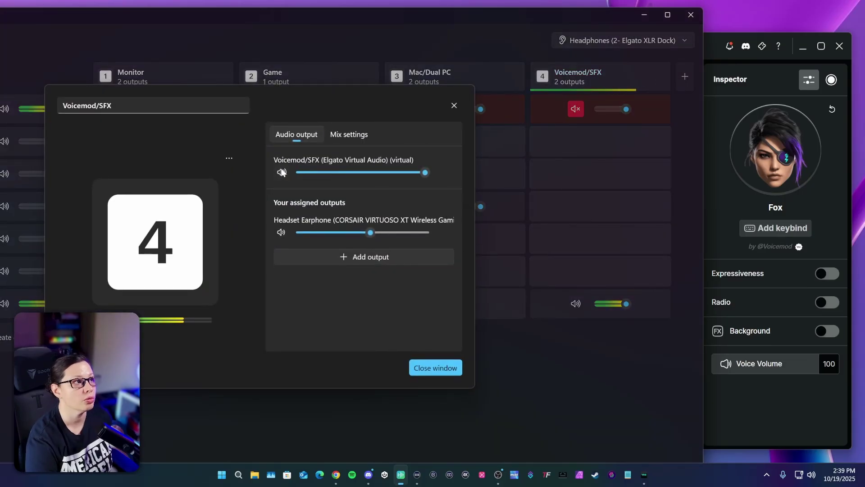
click(441, 368)
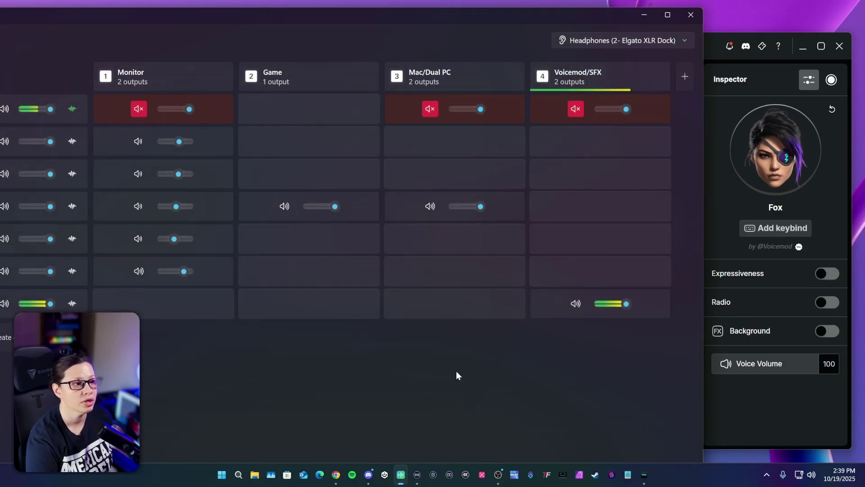
drag(497, 22, 631, 25)
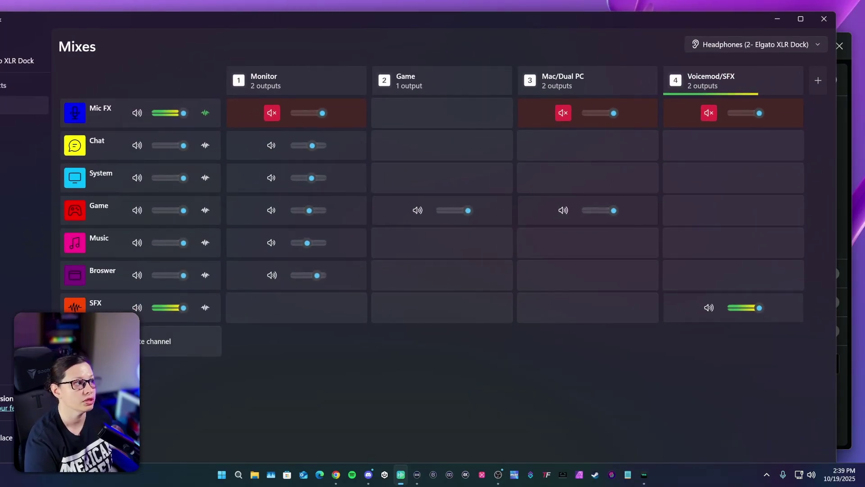
drag(513, 24, 325, 56)
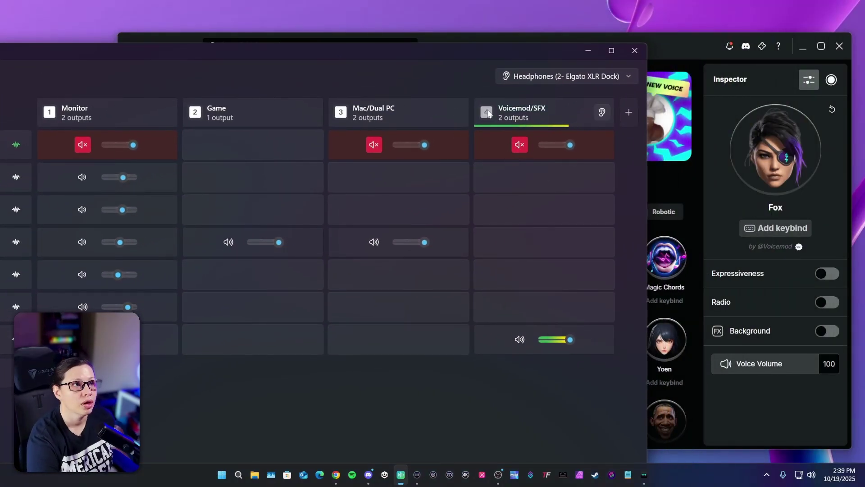
click(602, 111)
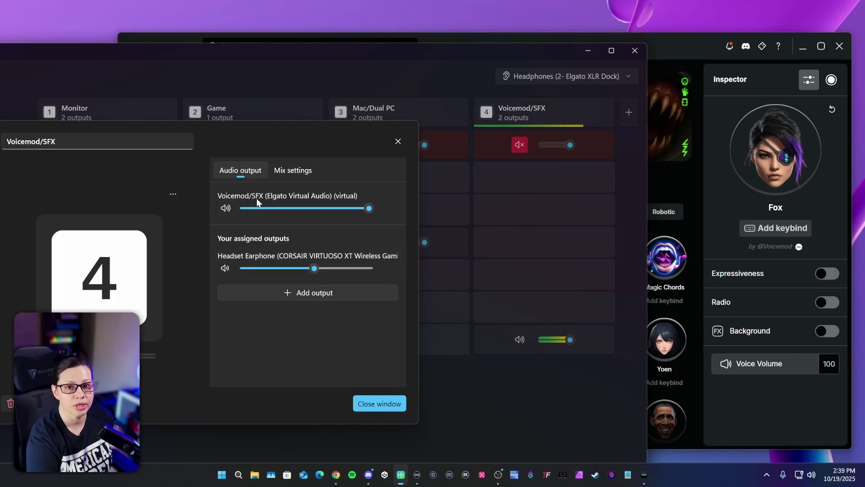
click(387, 405)
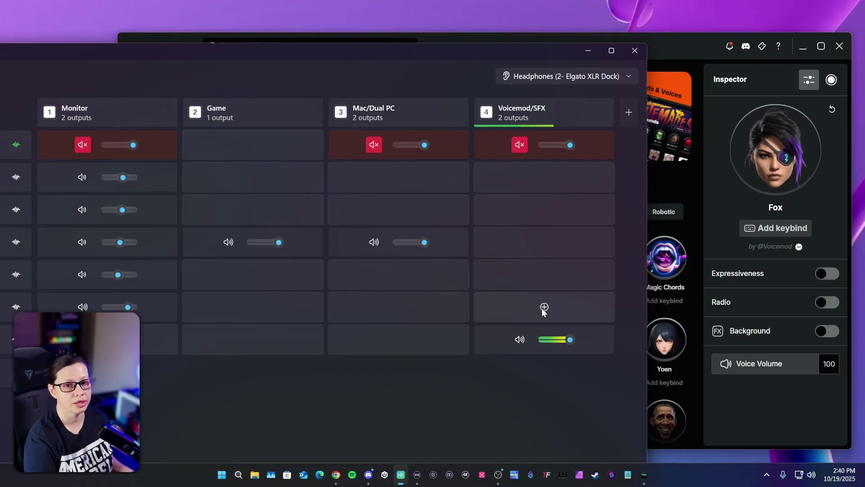
Minimize Wave Link and reposition the Voicemod window on the desktop
drag(431, 58, 623, 20)
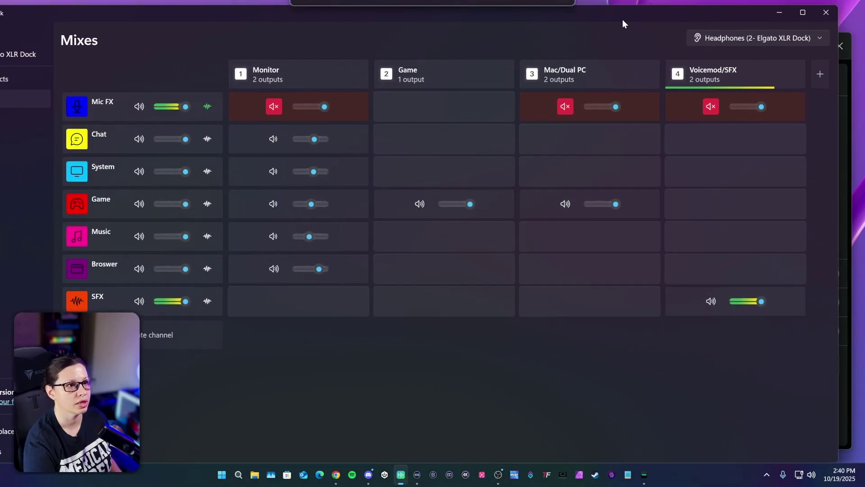
click(779, 13)
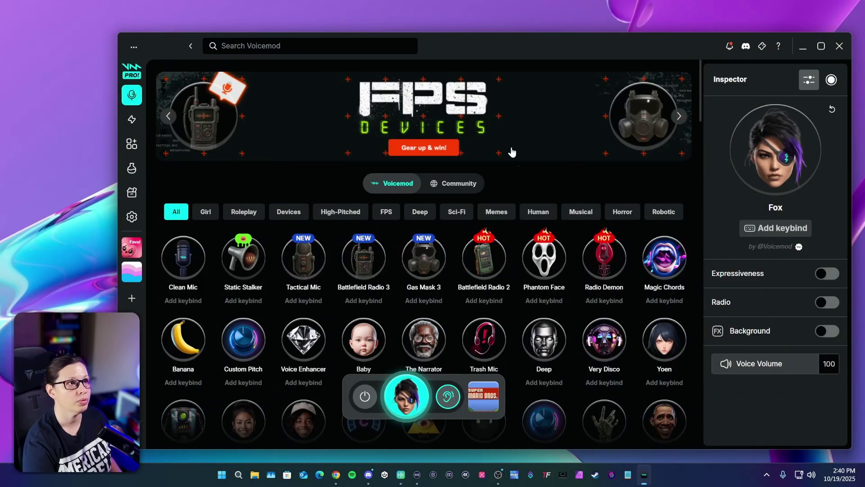
drag(510, 42, 457, 36)
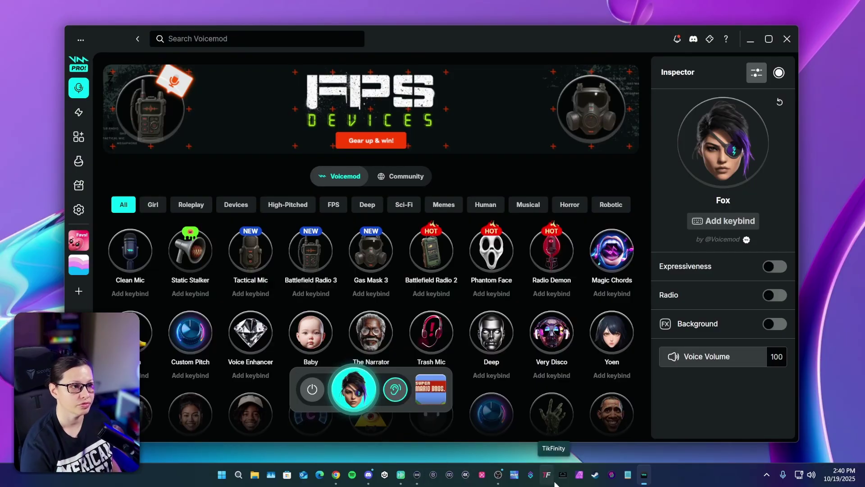
Switch to Stream Deck and examine the Voicemod actions inside the second dial's Action Trigger
click(419, 478)
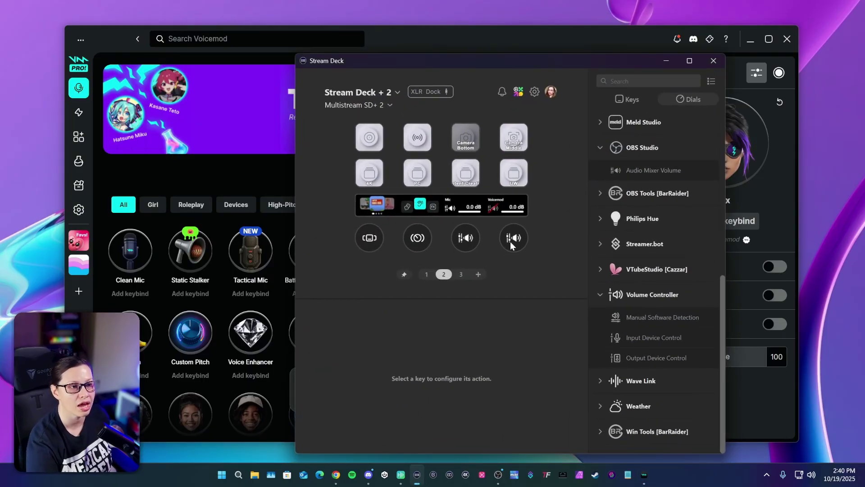
click(418, 239)
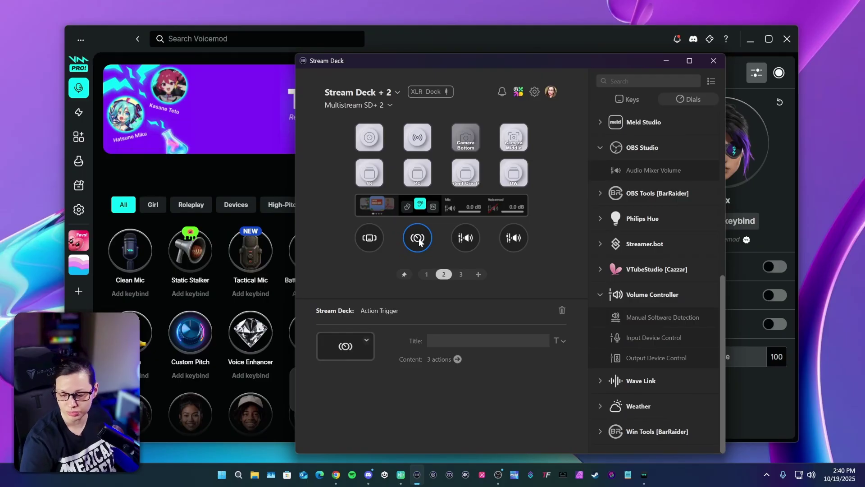
double_click(416, 238)
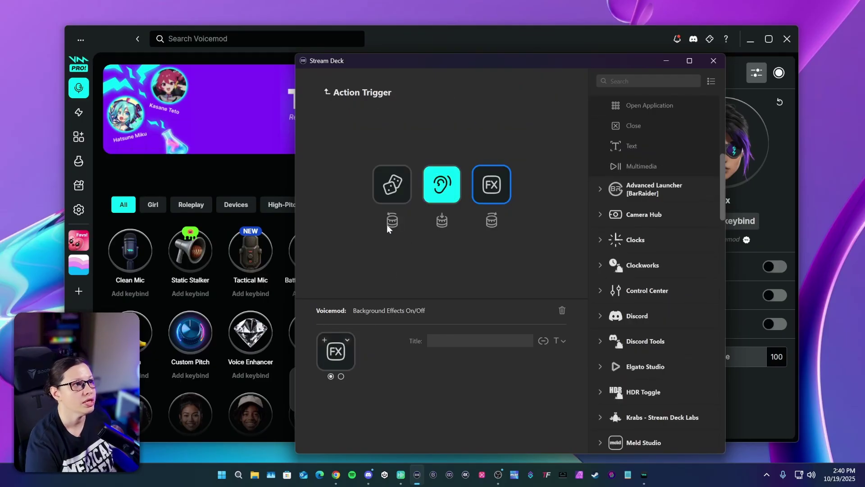
click(445, 193)
click(494, 193)
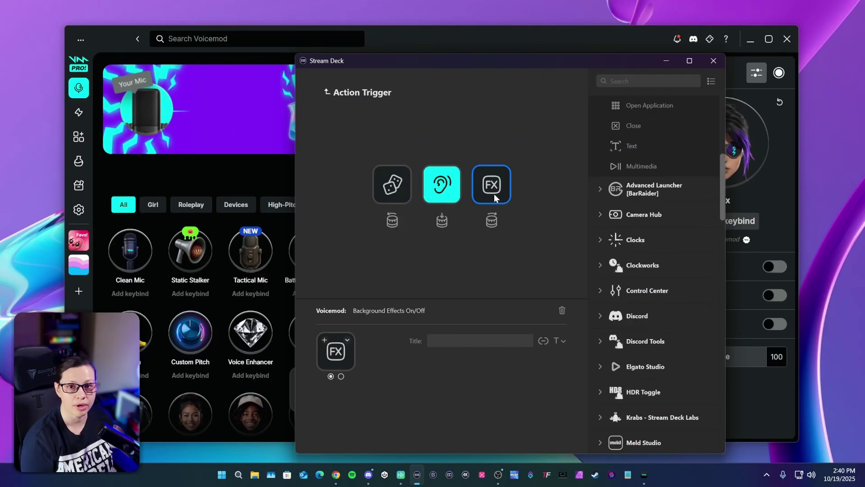
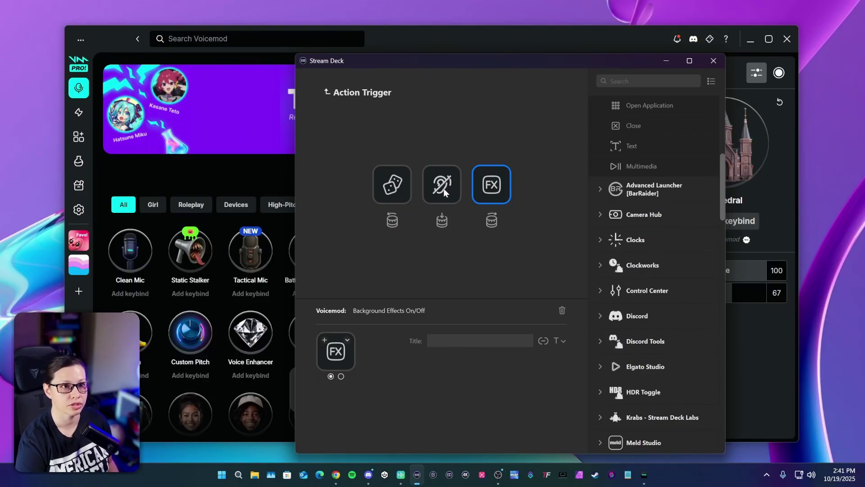
Check the active voice in Voicemod, return to Stream Deck, and examine the Play Sound actions in the first dial's Action Wheel
click(282, 387)
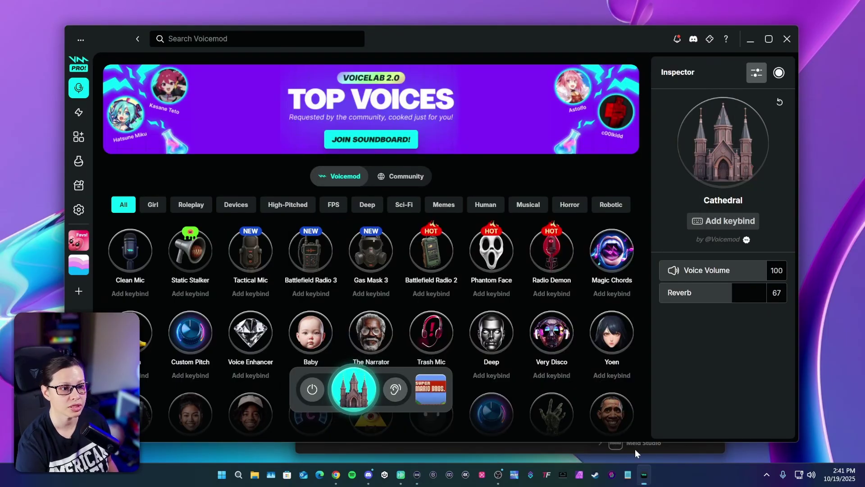
click(564, 449)
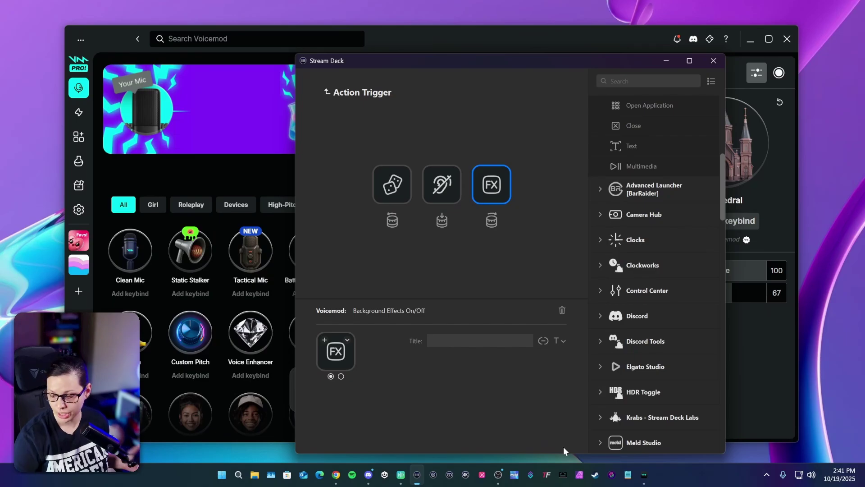
click(328, 92)
double_click(367, 235)
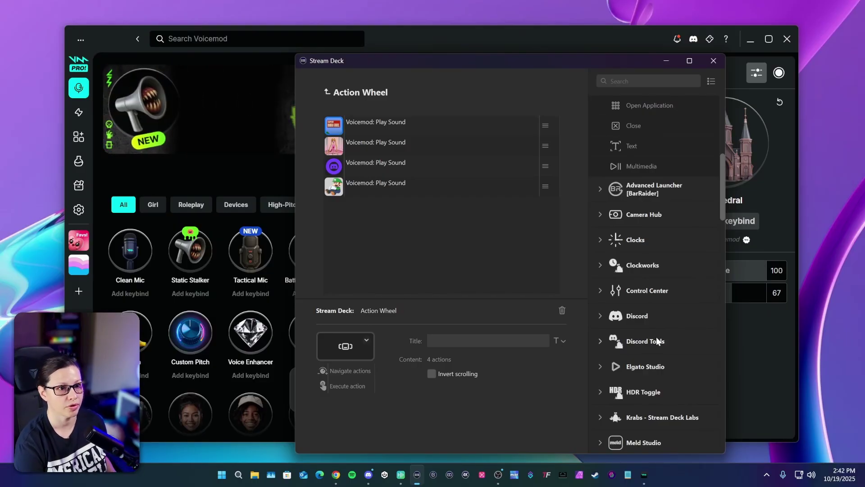
Switch back to Wave Link and check the SFX channel's signal in the Voicemod/SFX mix
mouse_move(401, 481)
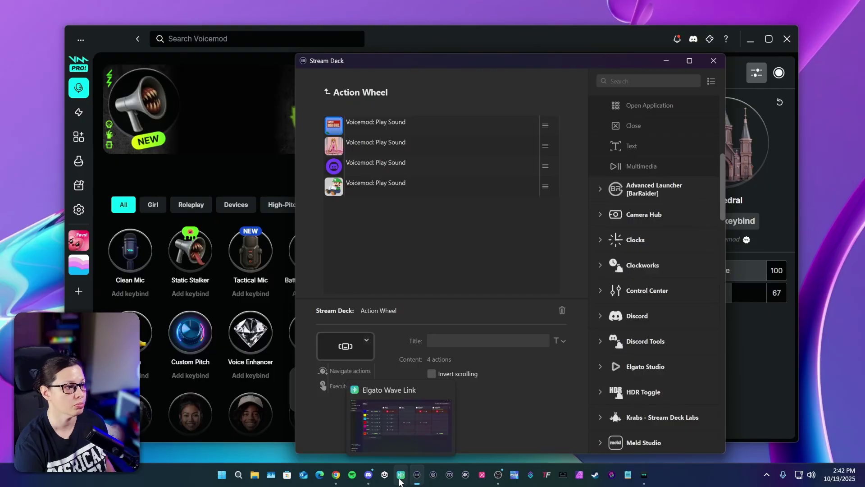
click(401, 481)
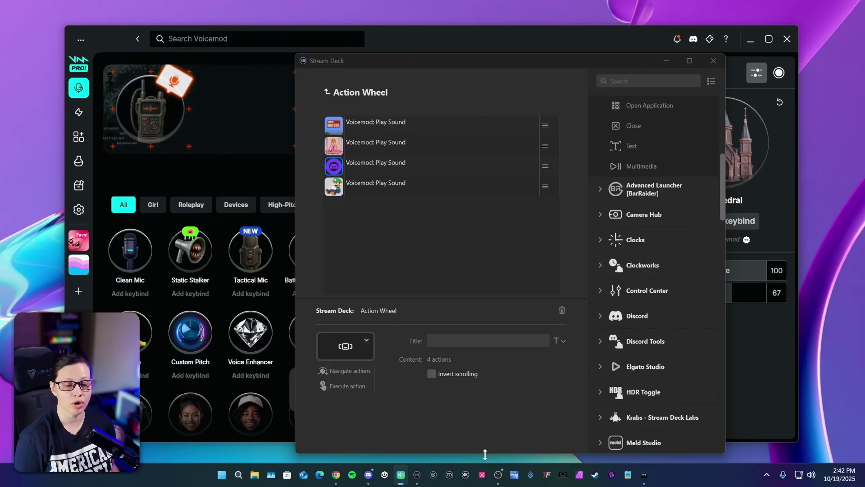
click(401, 479)
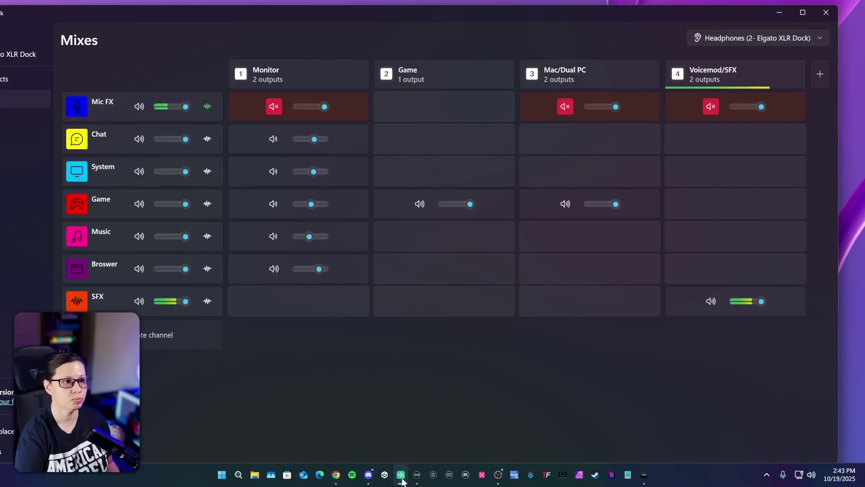
Switch to Stream Deck, leave the Action Wheel, and examine the Voicemod actions in the second dial's Action Trigger
click(417, 474)
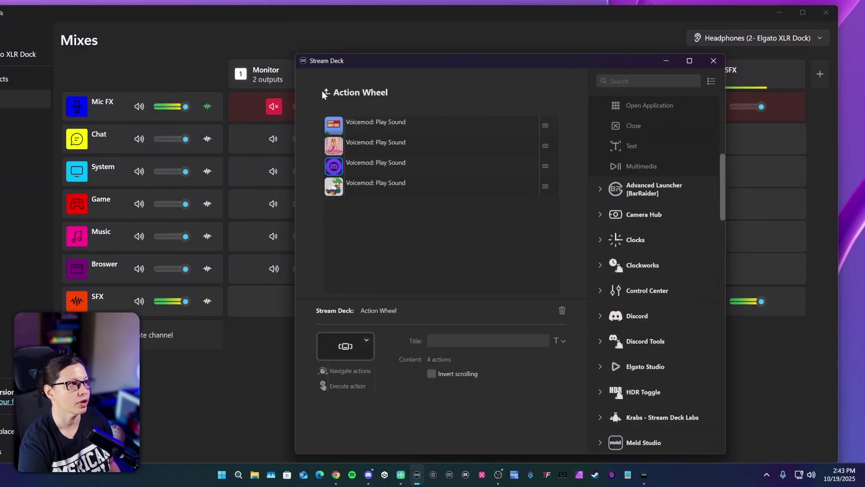
click(327, 93)
click(423, 242)
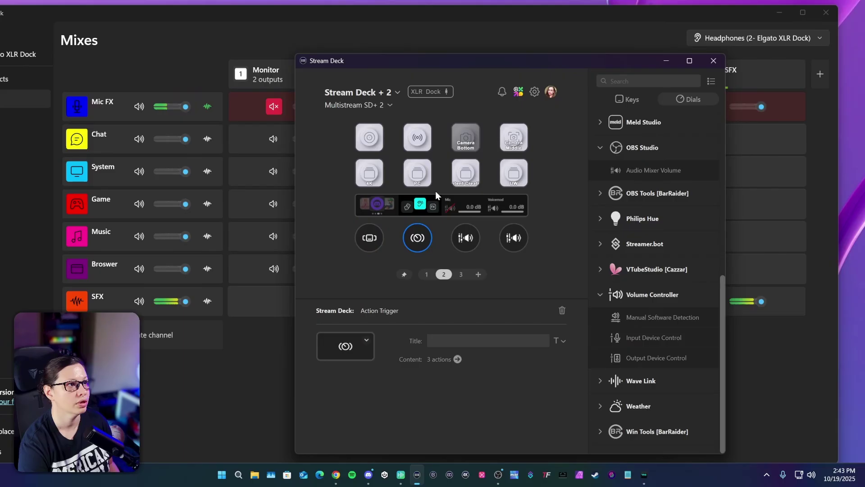
double_click(419, 230)
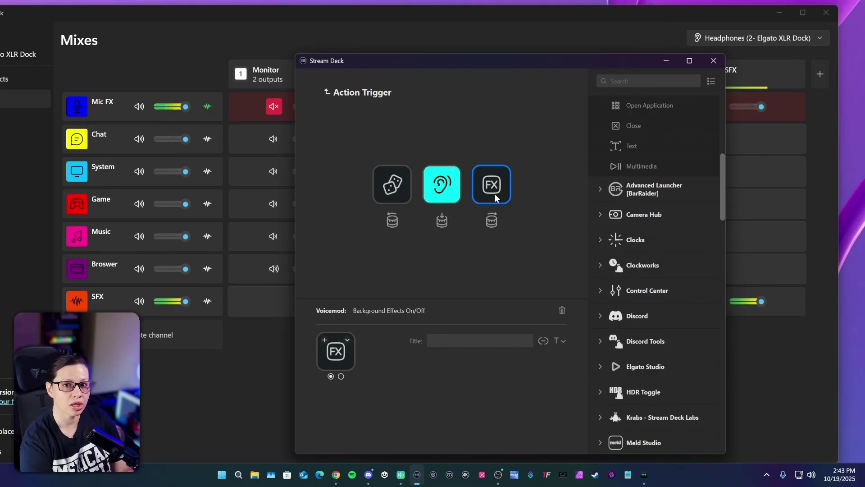
Switch to Discord and set the Voice & Video input device to Voicemod/SFX (Elgato Virtual Audio)
key(alt+Tab)
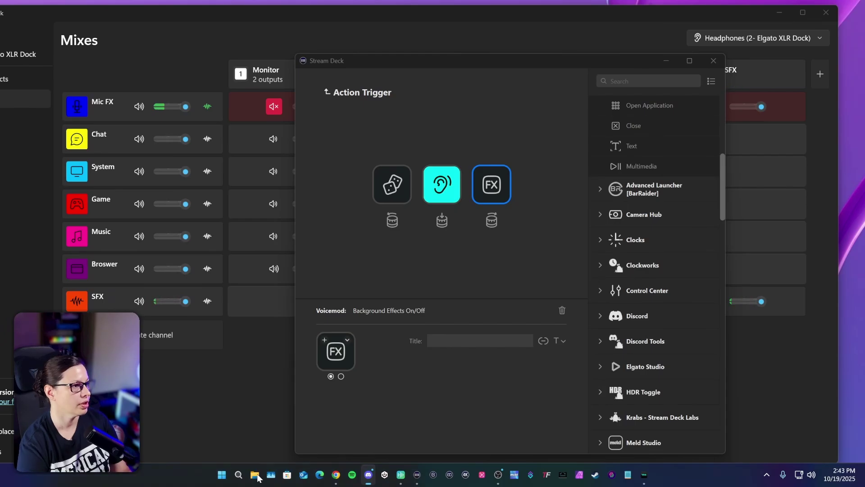
mouse_move(481, 0)
mouse_down()
mouse_move(481, 43)
mouse_move(483, 3)
mouse_move(473, 9)
mouse_up()
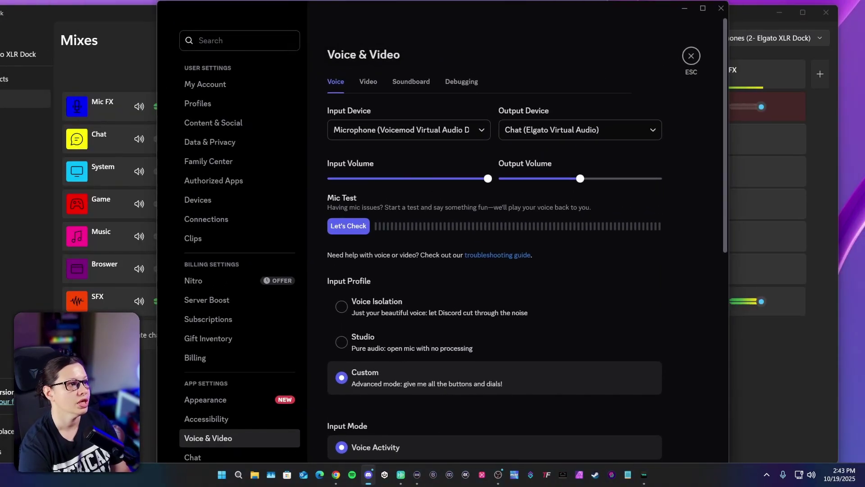
click(380, 137)
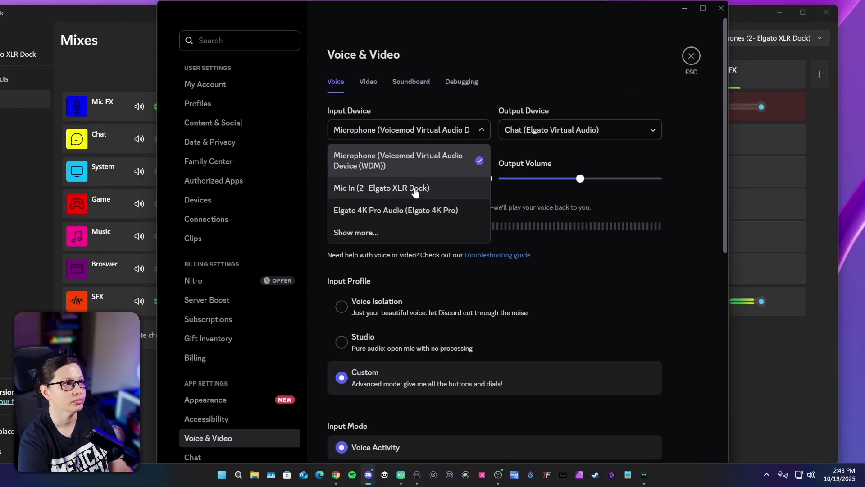
click(386, 233)
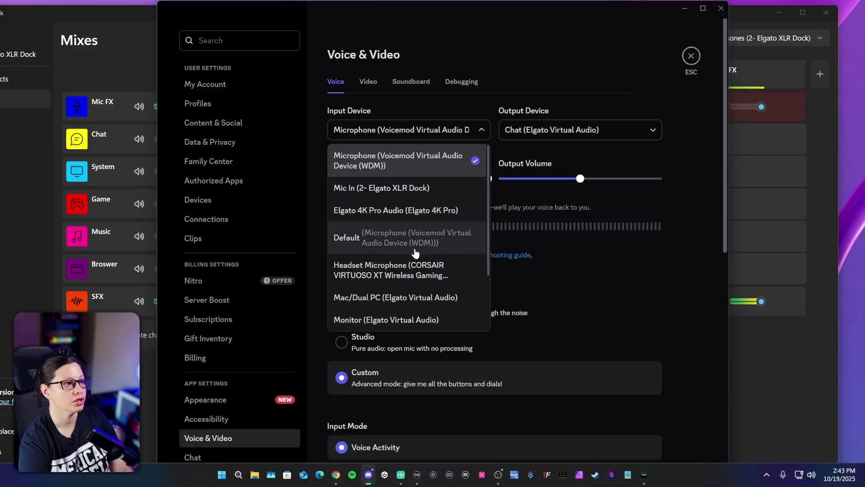
scroll(413, 253, down, 3)
click(411, 266)
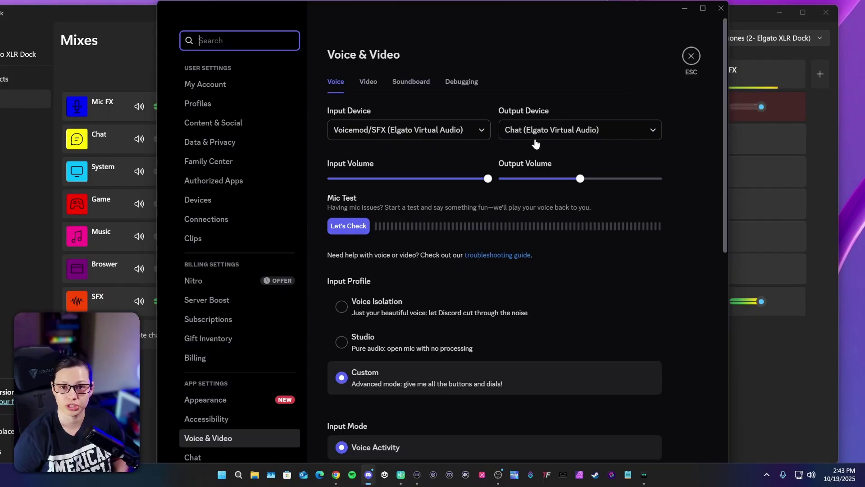
Review the available input devices in Discord, keeping Voicemod/SFX (Elgato Virtual Audio) selected
click(438, 134)
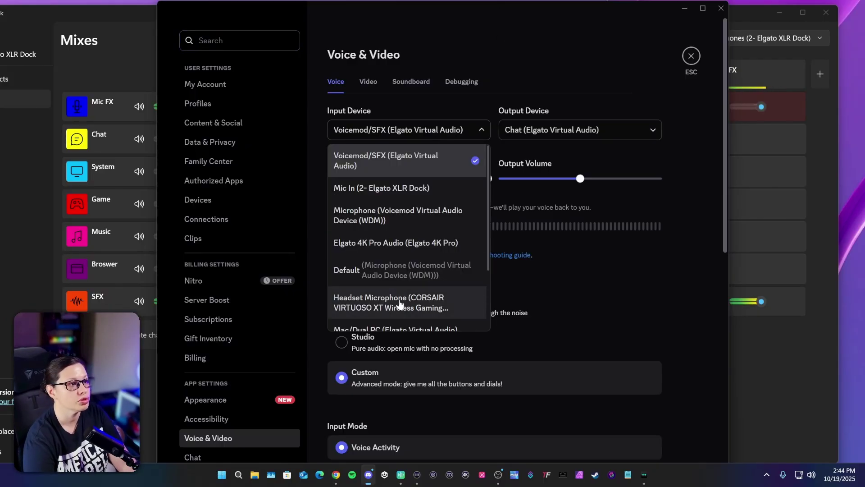
scroll(398, 300, down, 3)
scroll(397, 279, up, 3)
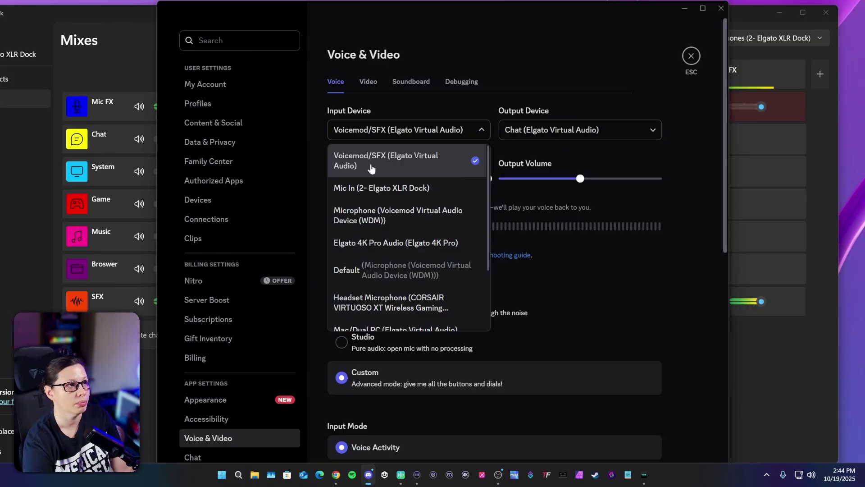
click(372, 167)
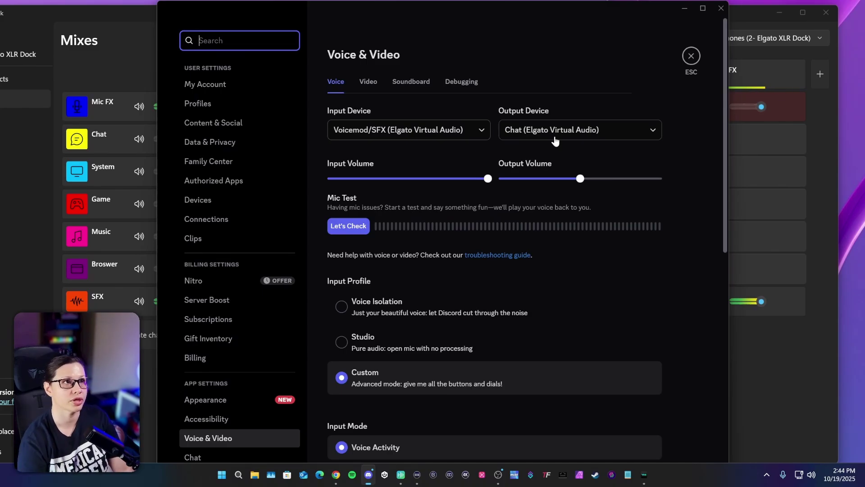
Move Discord aside, switch to Wave Link, add the CORSAIR VIRTUOSO XT Headset Earphone output to the Monitor mix, and mute its Razer Nommo Chroma speakers
drag(517, 17, 507, 249)
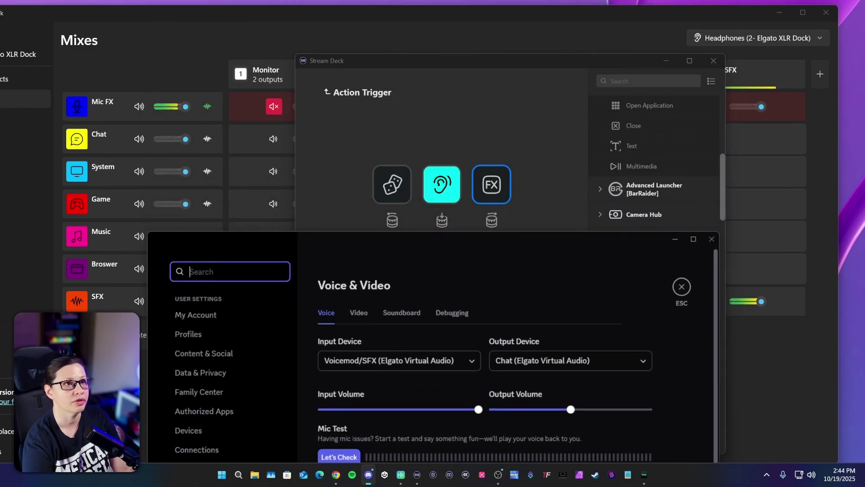
click(613, 23)
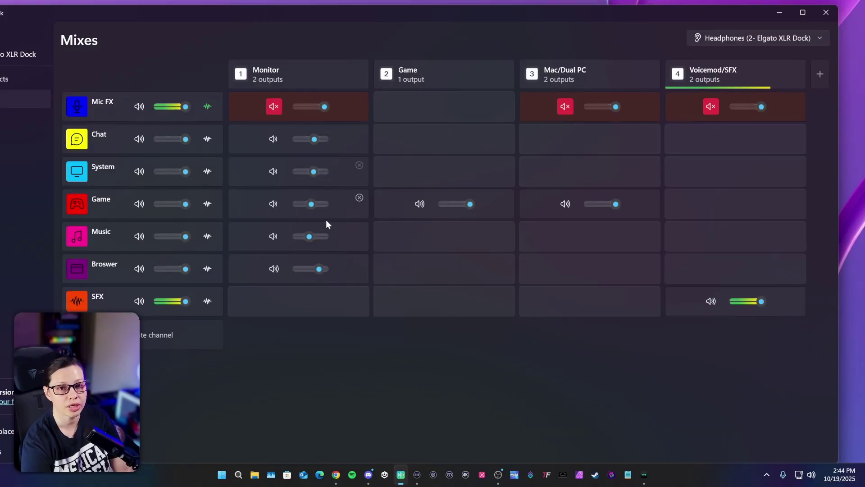
click(259, 85)
click(456, 257)
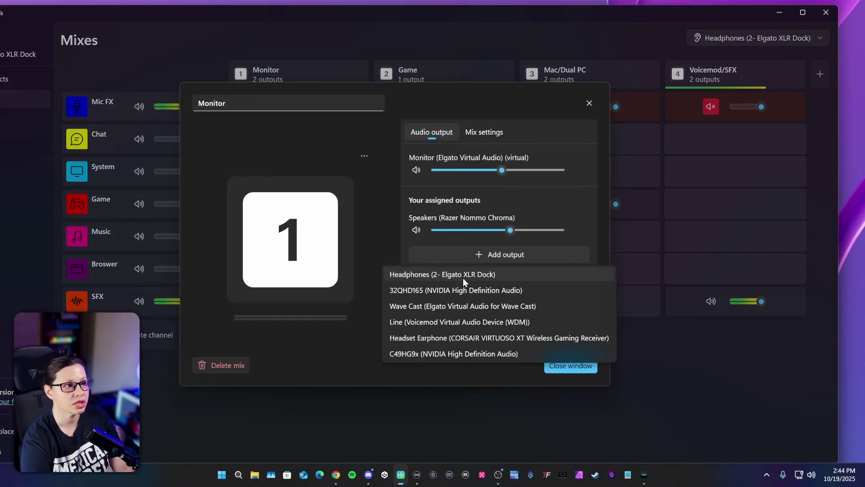
click(442, 338)
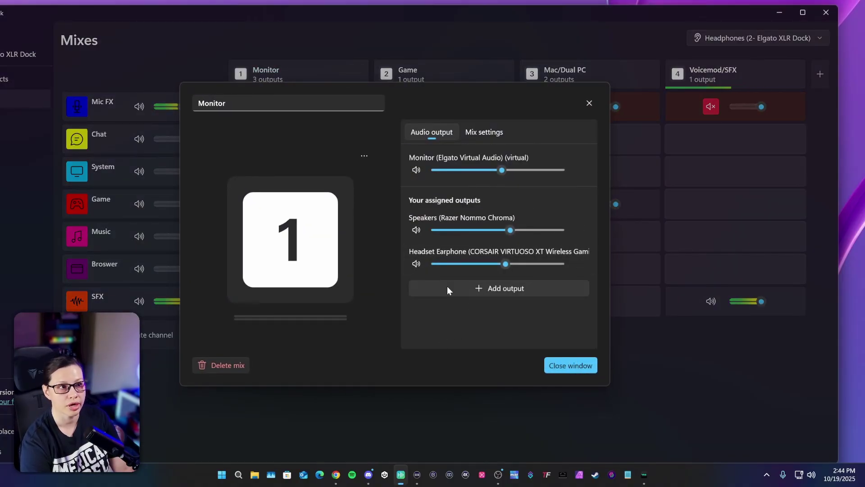
click(415, 230)
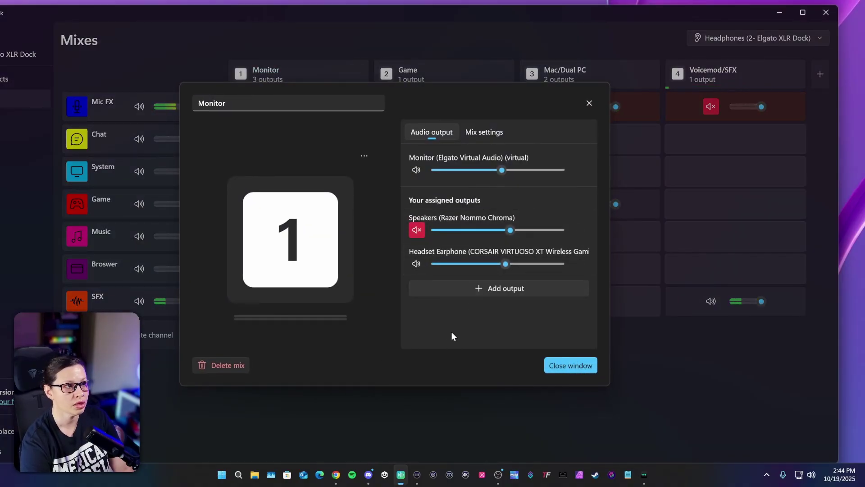
click(579, 368)
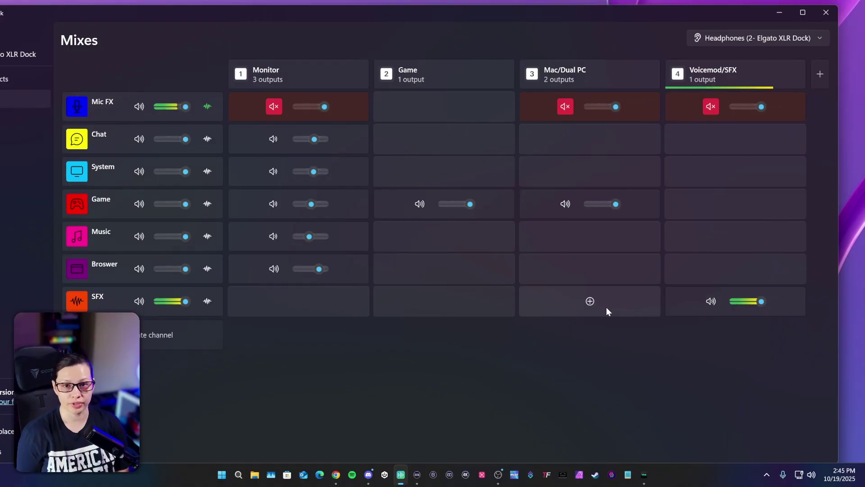
Minimize Wave Link, return Stream Deck from the Action Trigger to its main layout, and minimize it
click(779, 12)
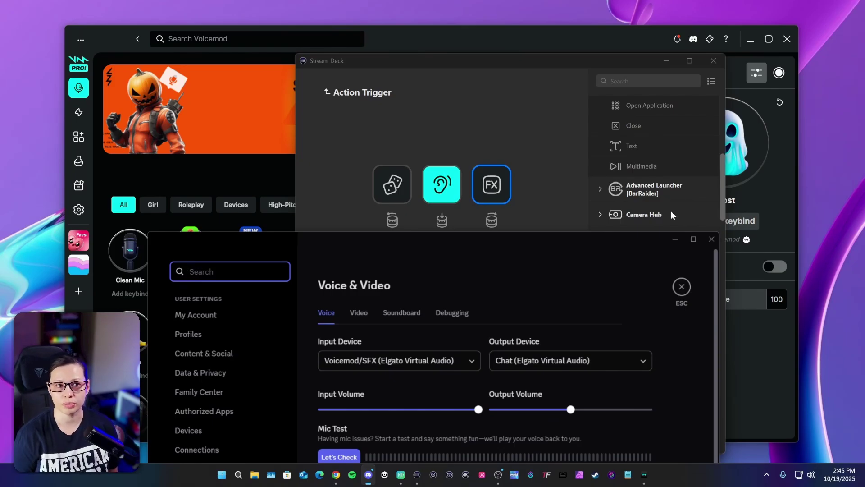
click(541, 68)
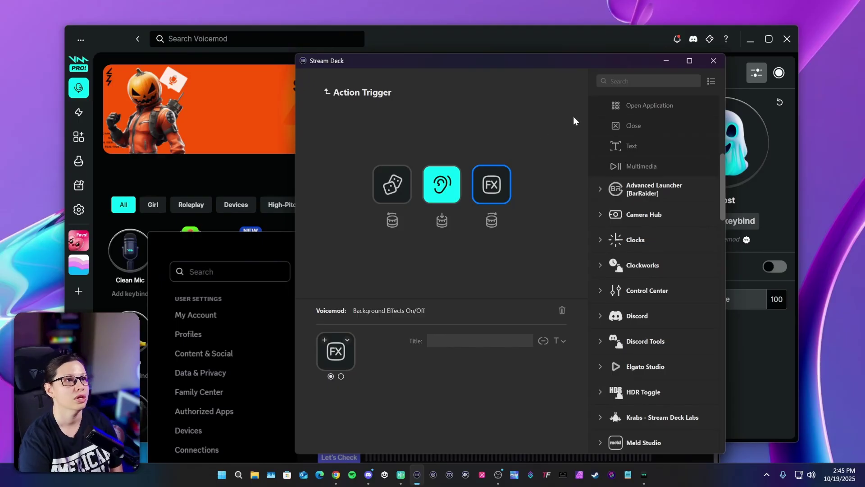
click(346, 93)
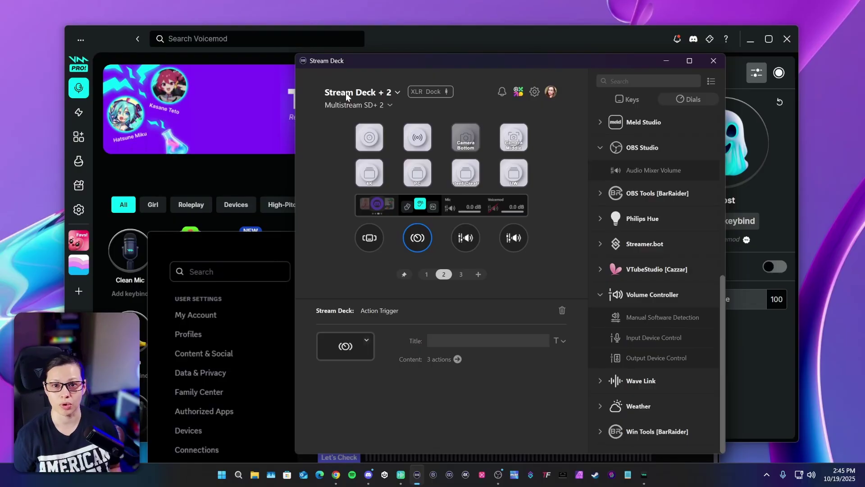
click(668, 64)
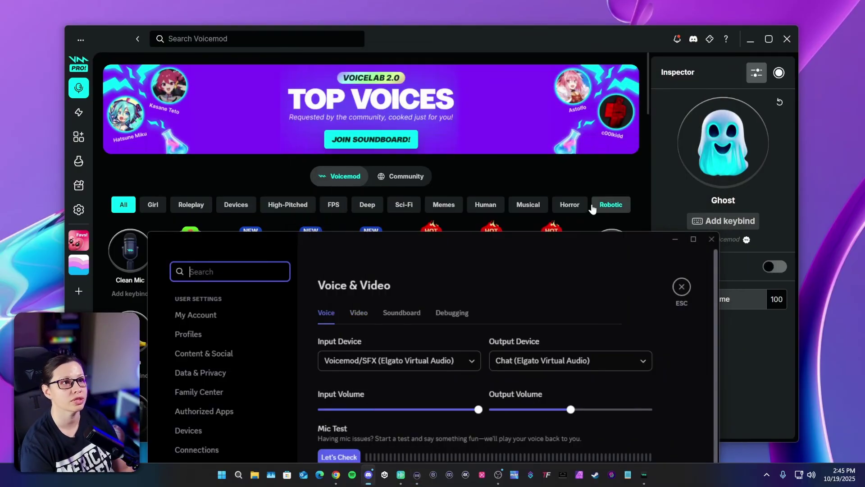
Close Discord's settings and the Voicemod window
click(681, 288)
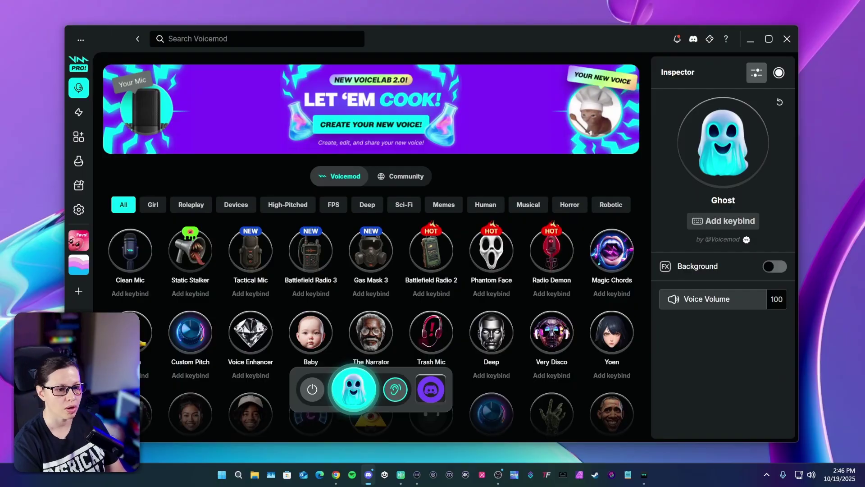
click(627, 475)
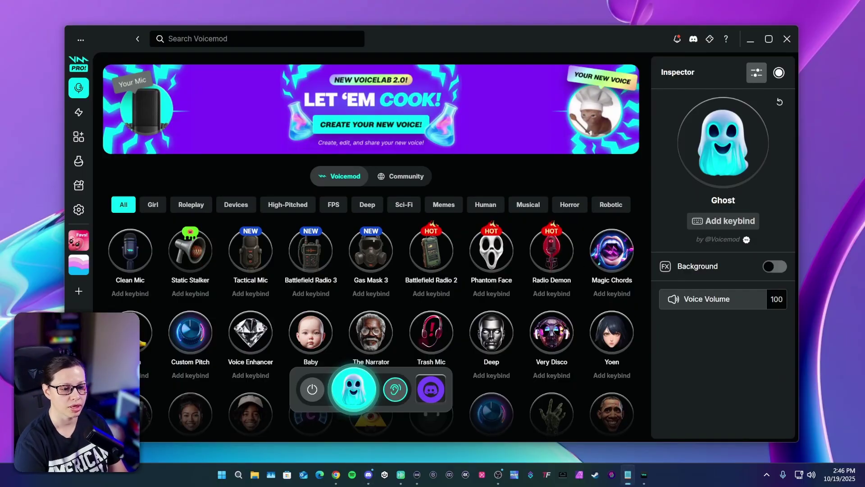
click(787, 39)
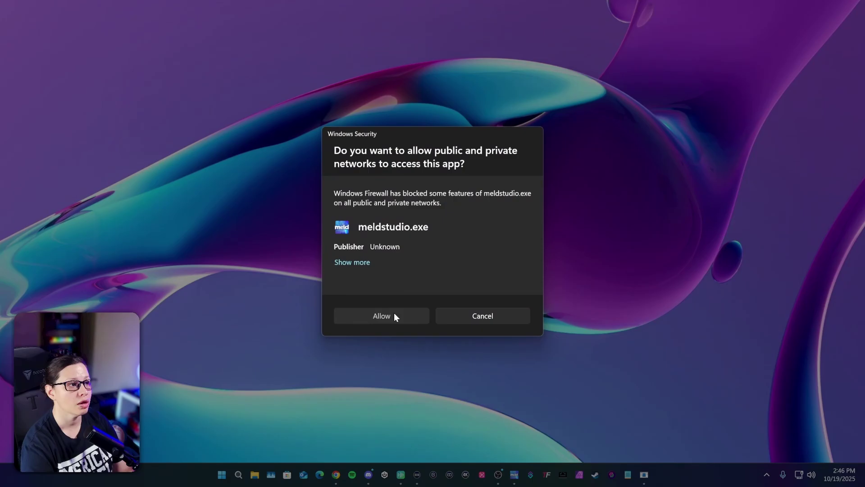
Allow meldstudio.exe network access through Windows Firewall, then open Meld Studio and maximize it
click(394, 315)
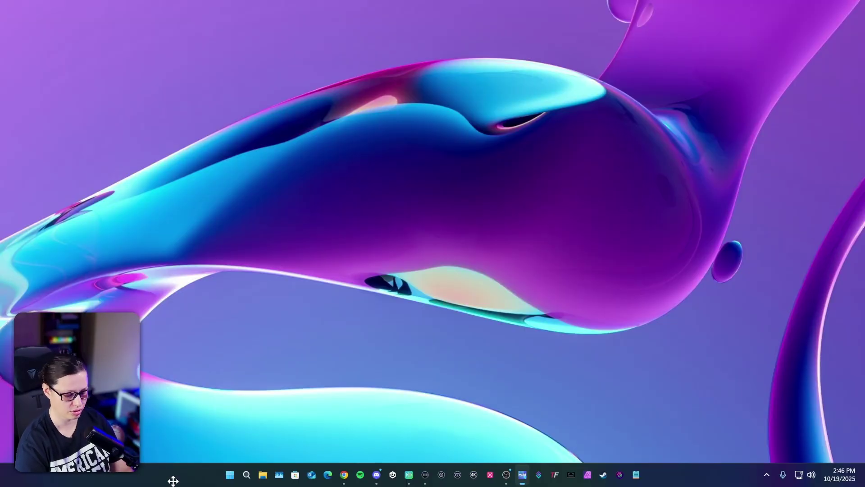
click(522, 474)
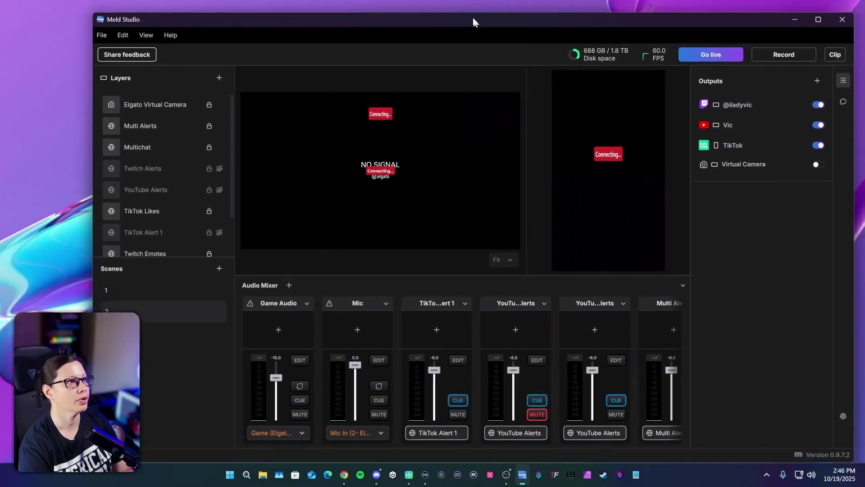
double_click(775, 4)
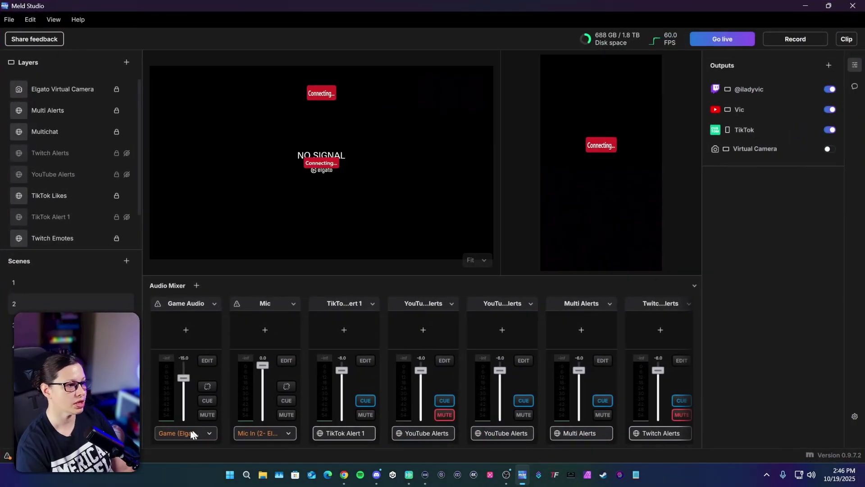
Assign Game (Elgato Virtual Audio) to Meld Studio's Game Audio track and Mic In (2- Elgato XLR Dock) to its Mic track
click(197, 433)
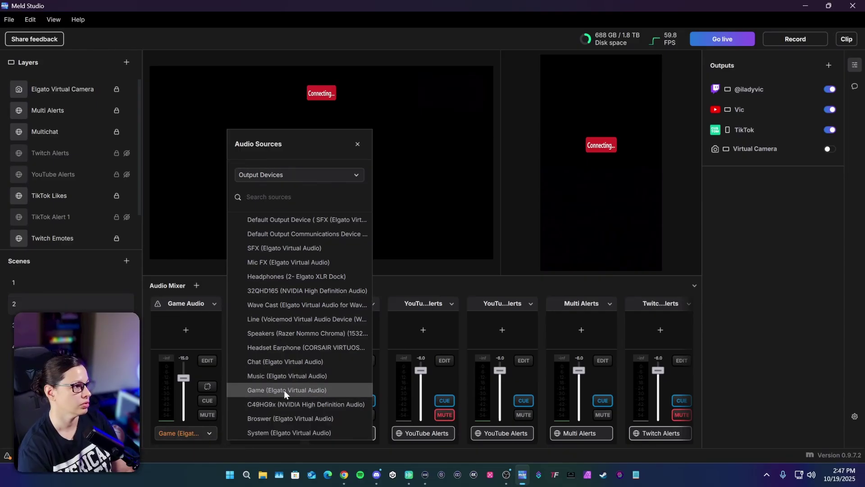
click(258, 450)
click(288, 433)
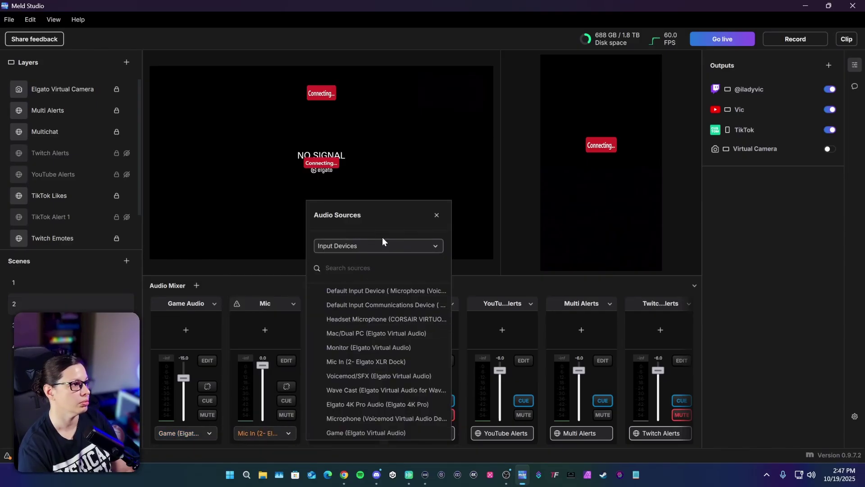
click(503, 448)
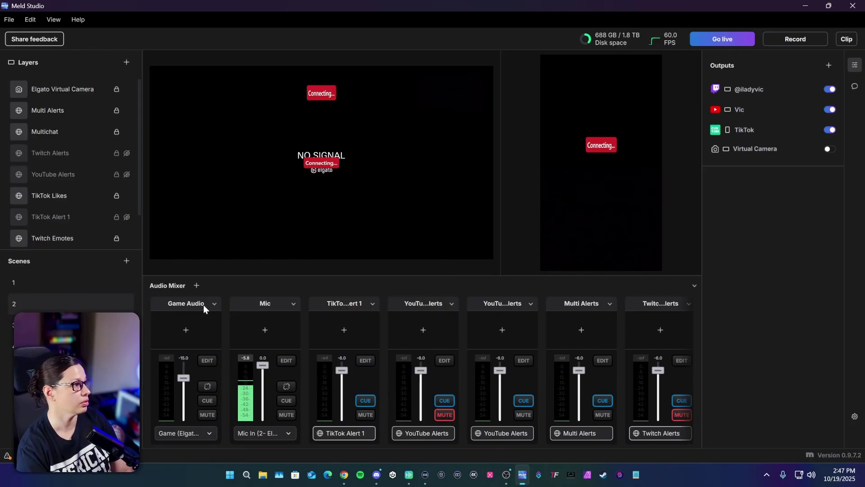
Add a new audio mixer track with Voicemod/SFX (Elgato Virtual Audio) as its input device
click(197, 285)
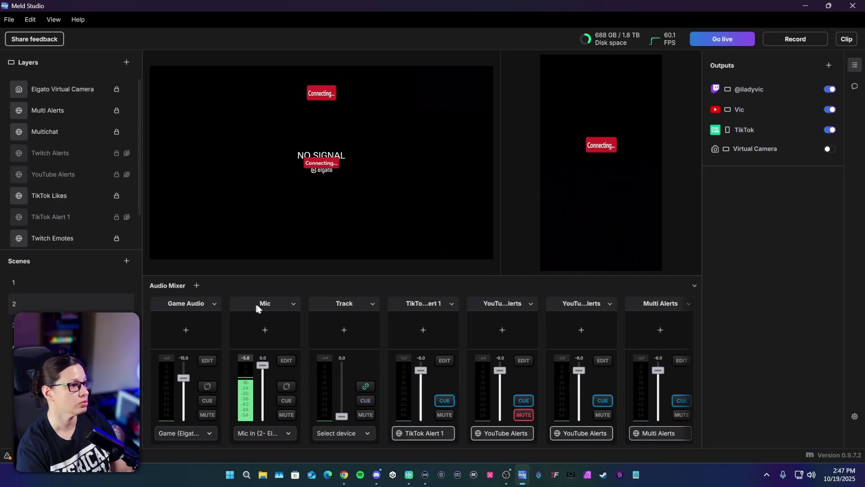
click(348, 434)
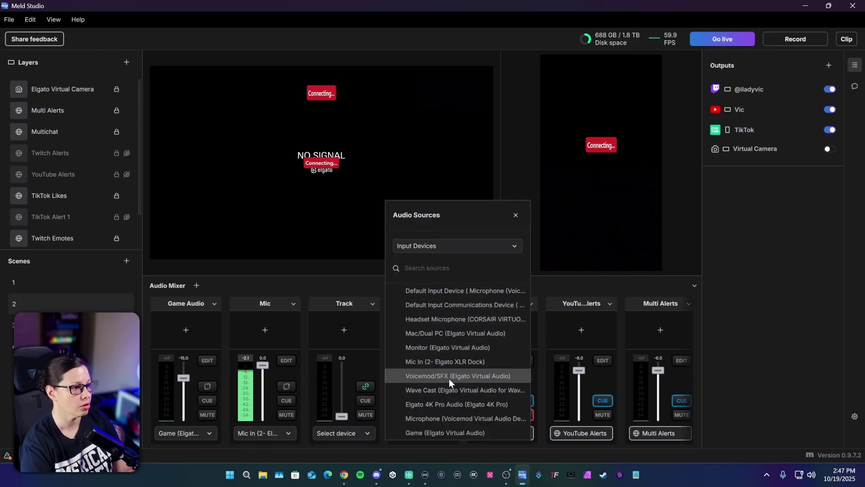
click(430, 376)
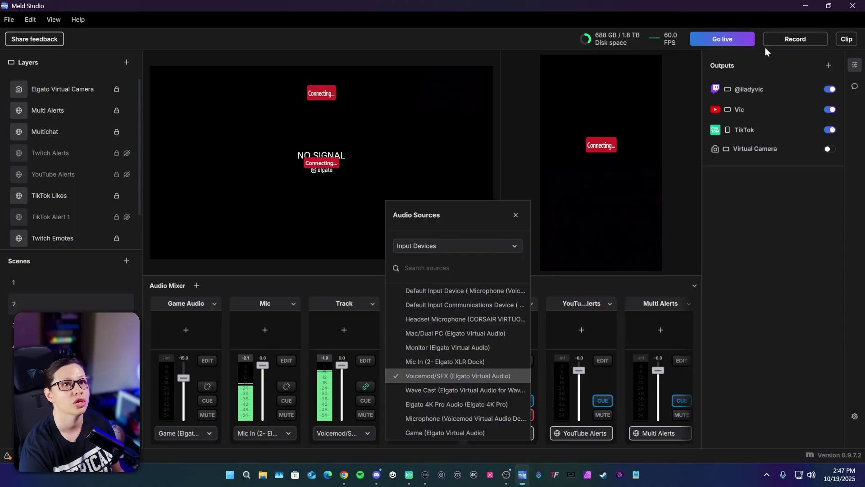
Close Meld Studio and switch back to the mixes in Wave Link
click(853, 6)
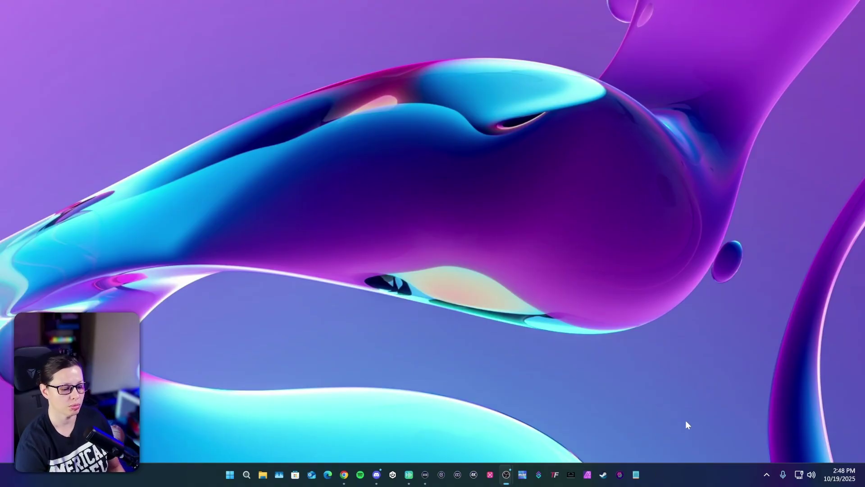
key(alt+Tab)
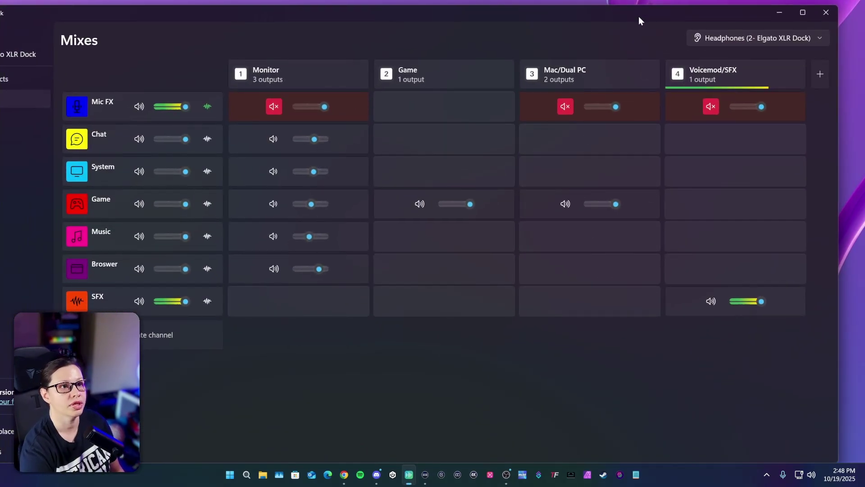
Unmute the Mic FX channel in the Voicemod/SFX mix and reposition the Wave Link window to show that mix
drag(637, 20, 456, 25)
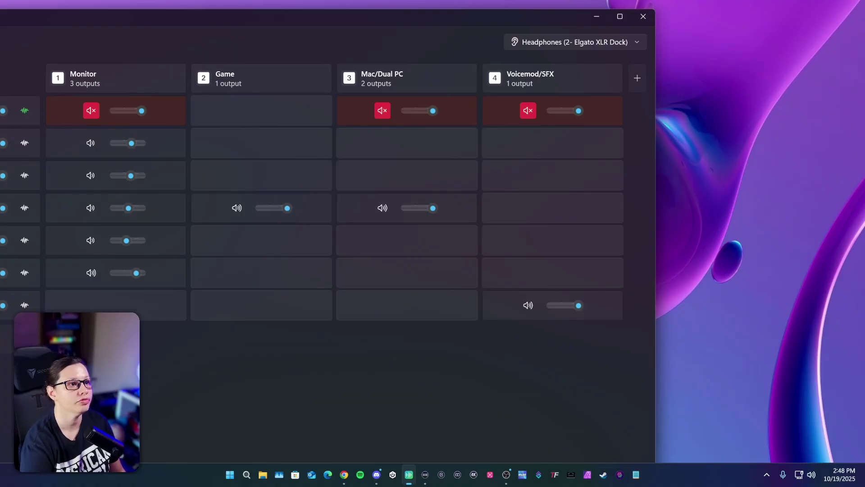
click(531, 117)
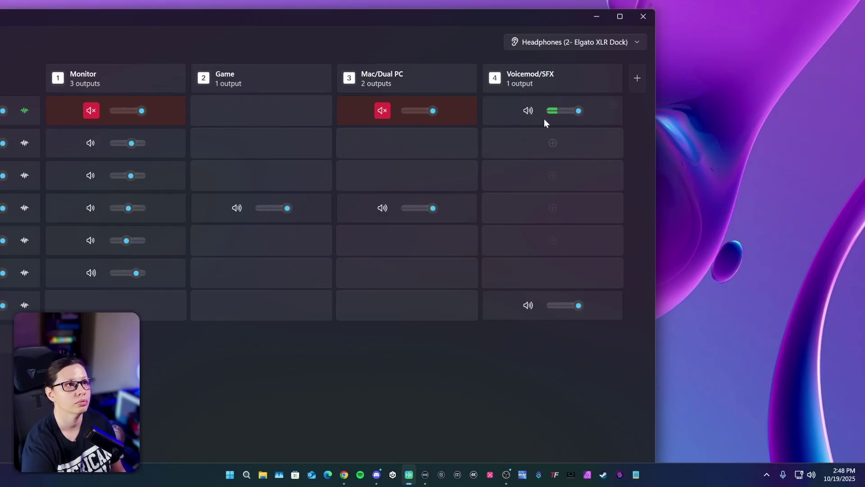
drag(531, 30, 324, 142)
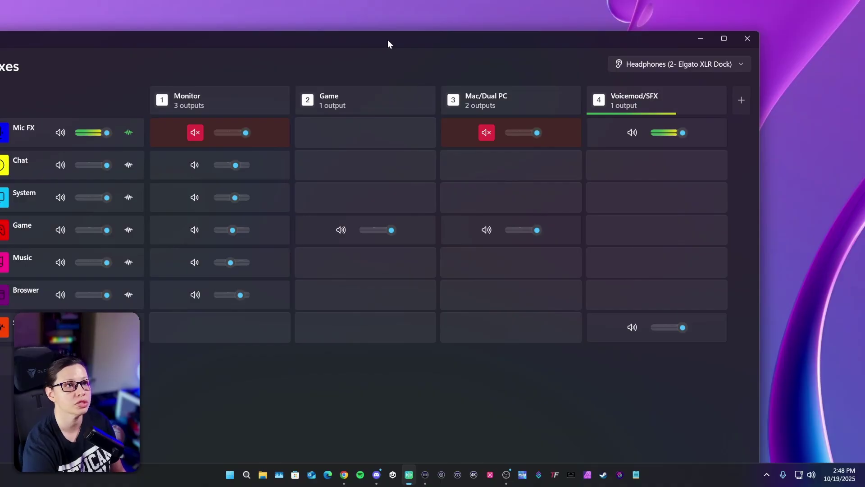
drag(507, 40, 462, 30)
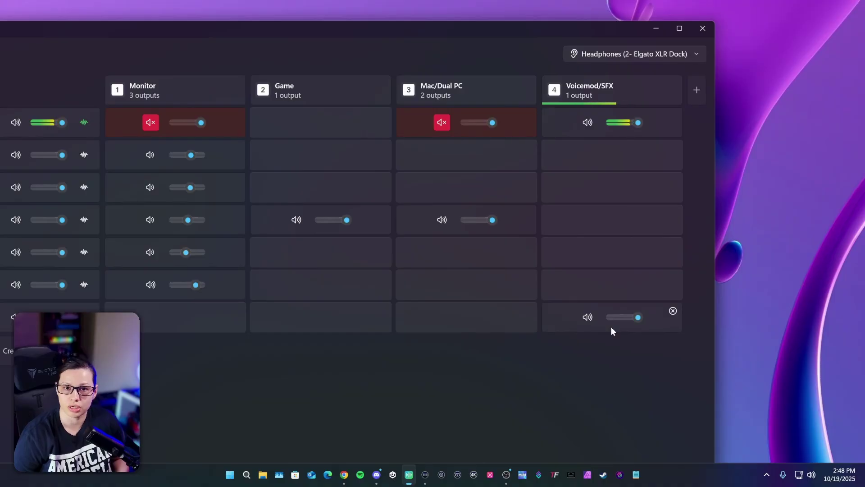
Mute Mic FX in the Voicemod/SFX mix, and remove the channel from that mix and add it back
click(587, 122)
click(672, 117)
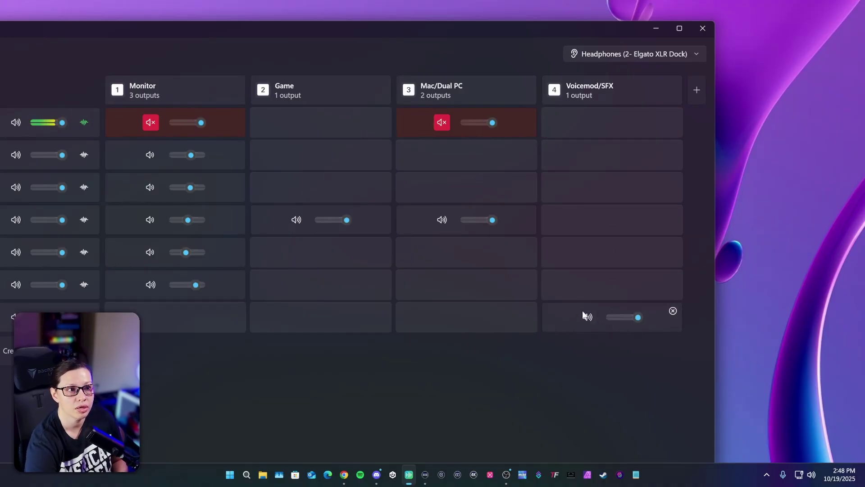
click(612, 122)
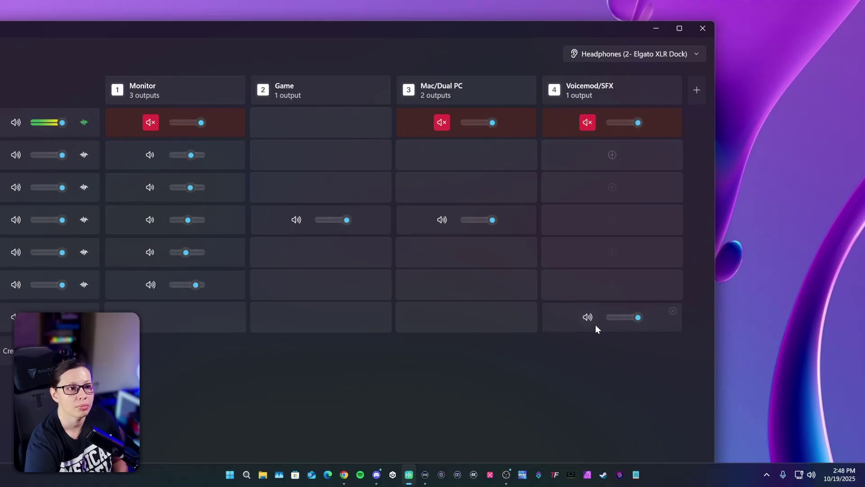